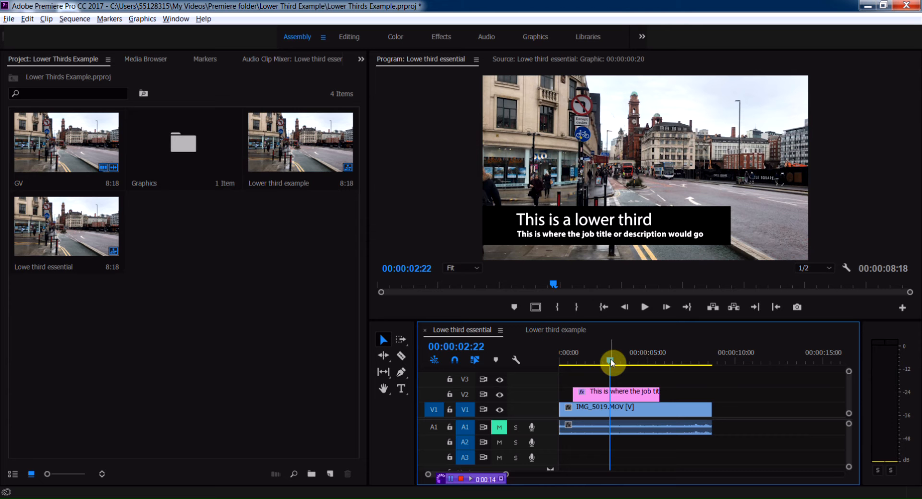
Play the current sequence and scrub the Lower third example title to review the caption.
drag(611, 363, 561, 361)
click(646, 308)
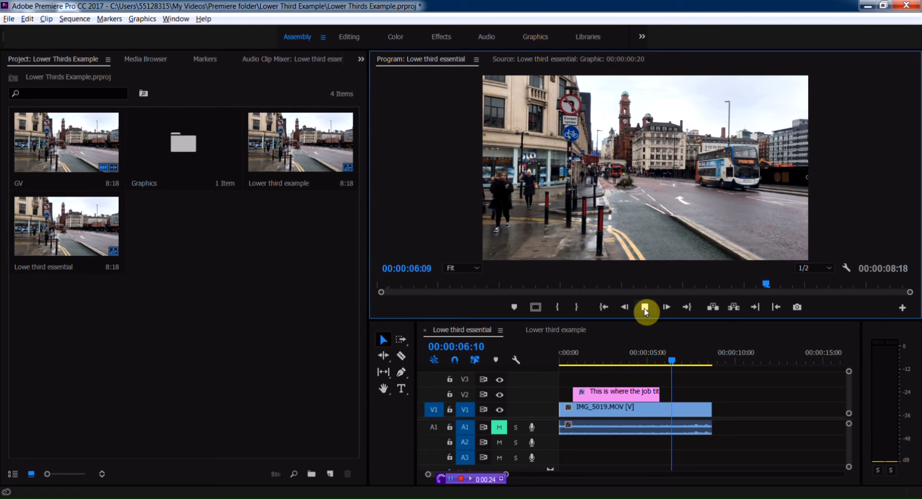
click(645, 308)
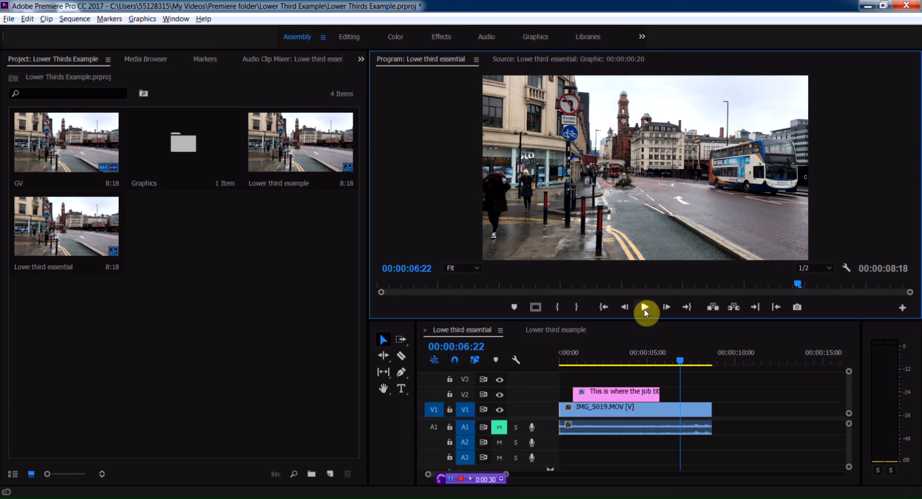
click(548, 331)
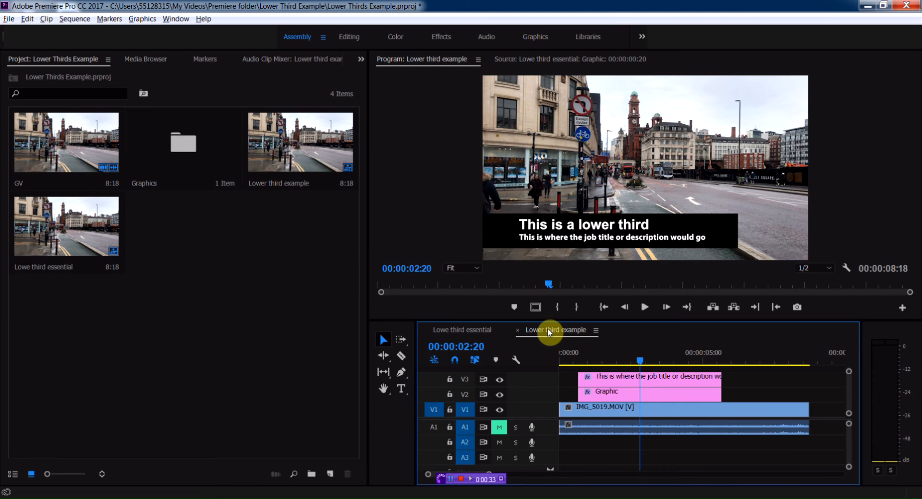
drag(600, 366, 657, 365)
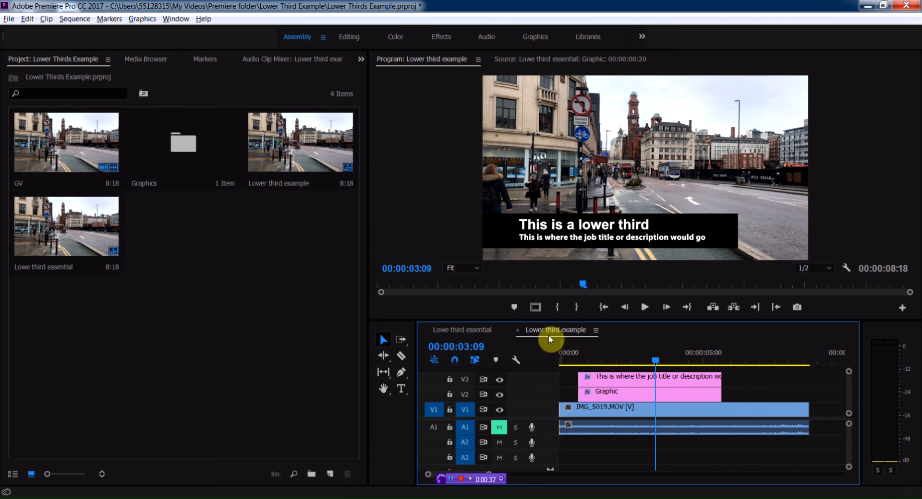
click(484, 332)
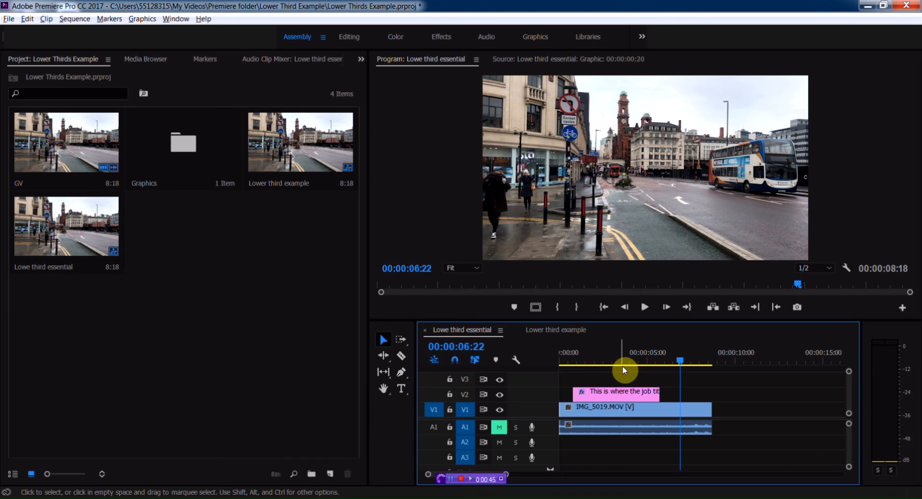
click(607, 362)
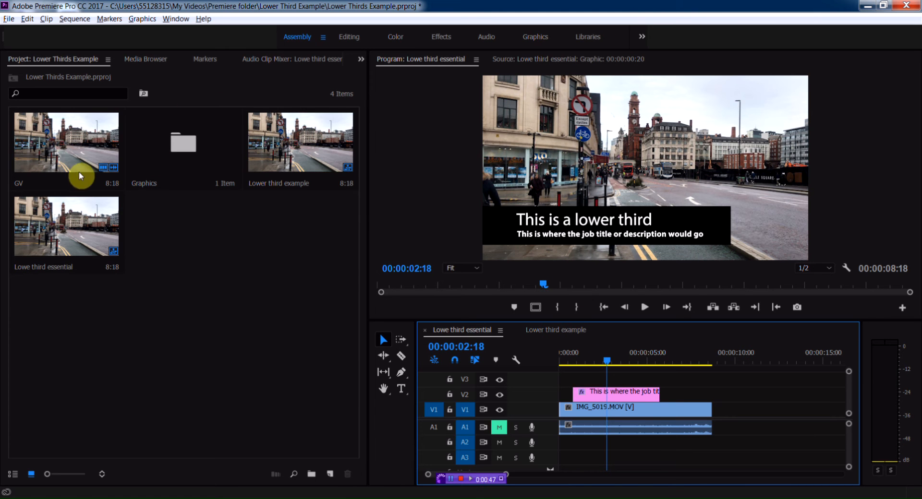
Create a new sequence from the GV clip using New Sequence From Clip.
click(62, 158)
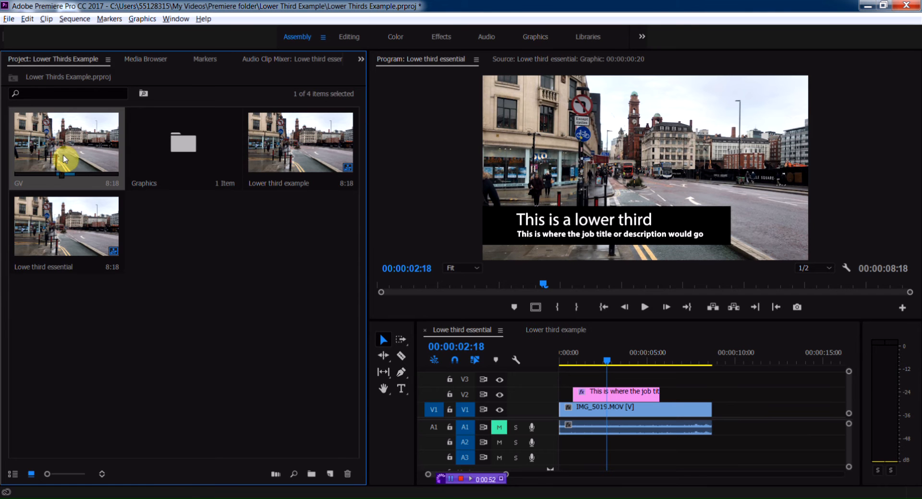
right_click(62, 157)
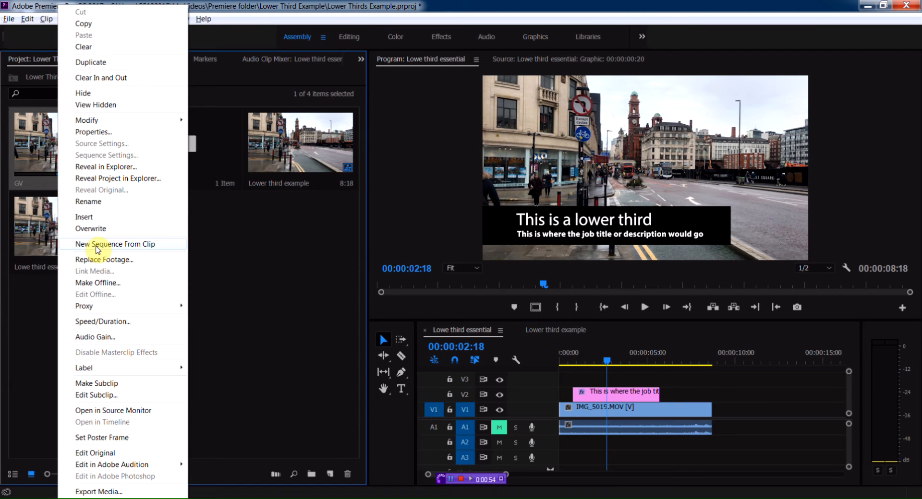
click(96, 245)
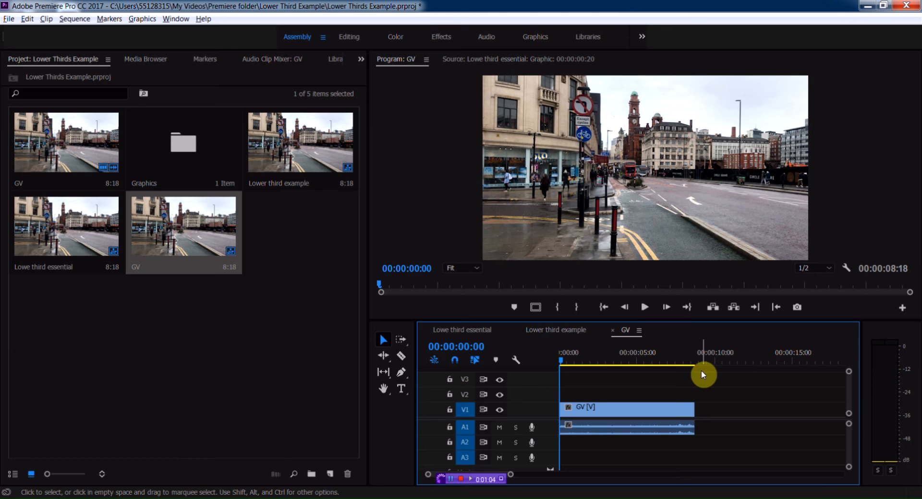
In the Graphics workspace, drop the Basic Lower Third template onto track V2.
click(539, 39)
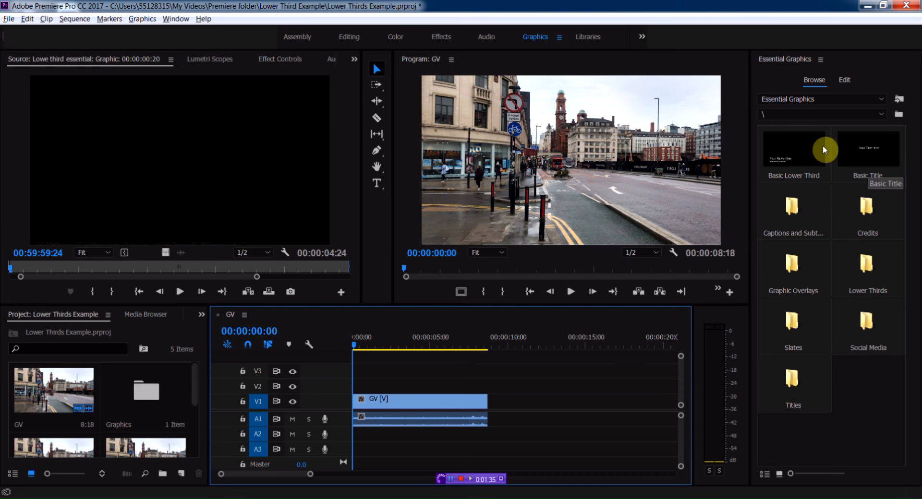
drag(785, 147, 376, 387)
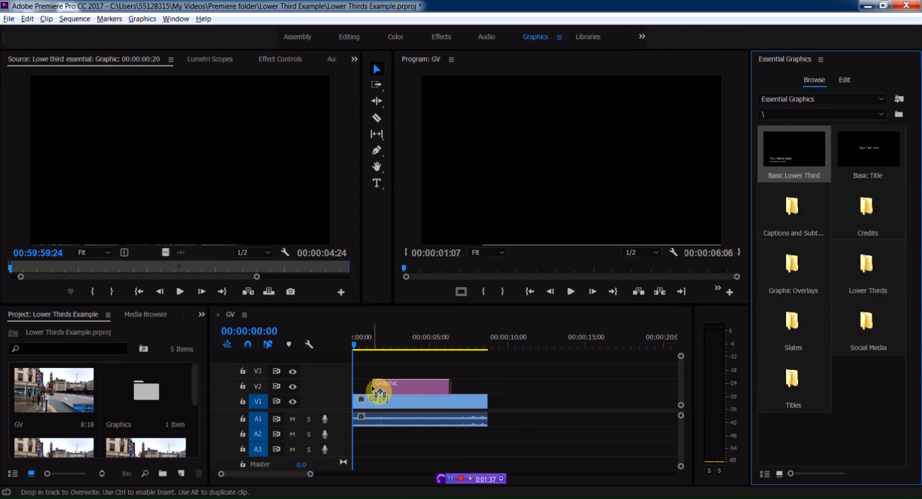
click(391, 346)
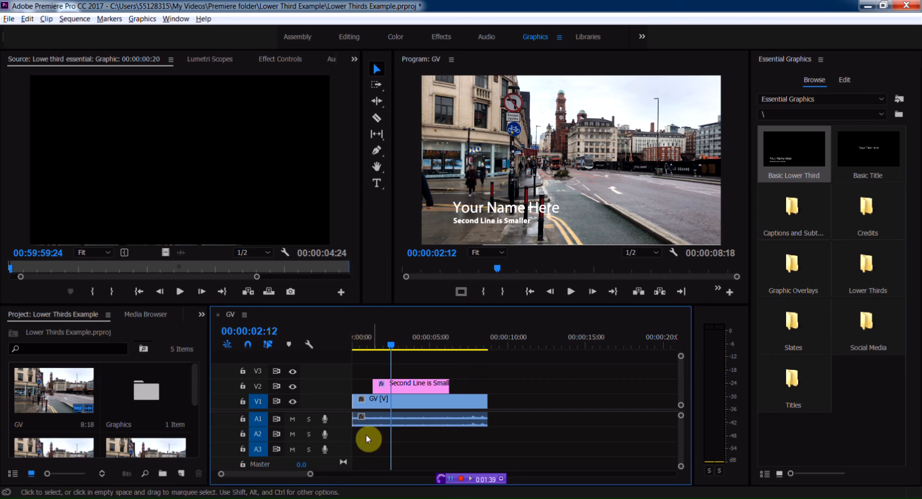
Mute track A1 and replace 'Your Name Here' with the person's name in capitals.
click(293, 419)
click(426, 390)
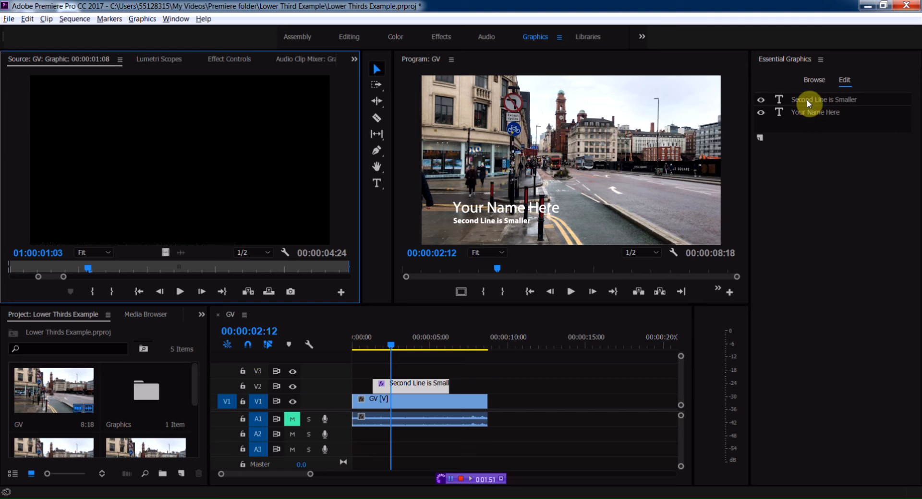
click(377, 187)
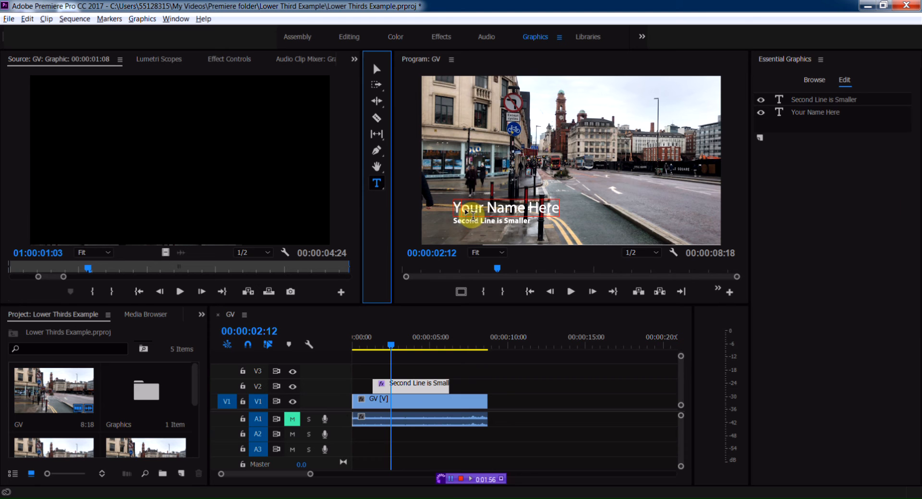
click(473, 215)
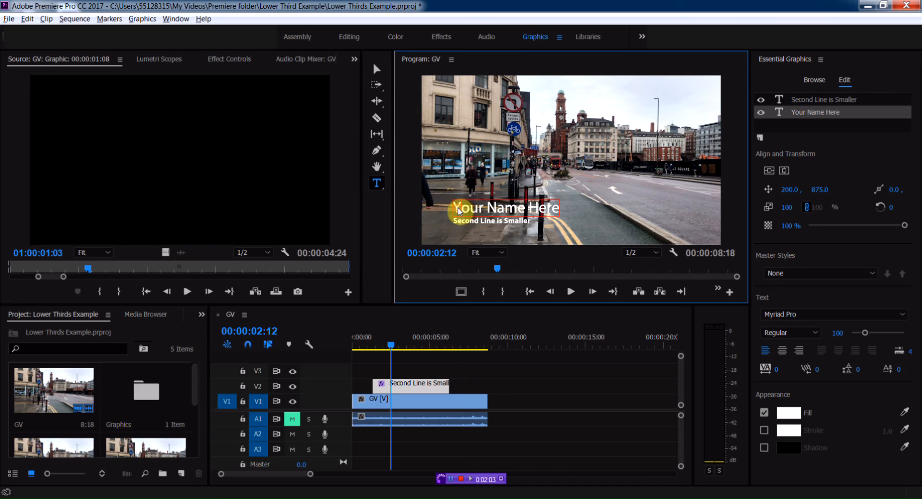
drag(477, 210, 574, 208)
key(BackSpace)
text(AN)
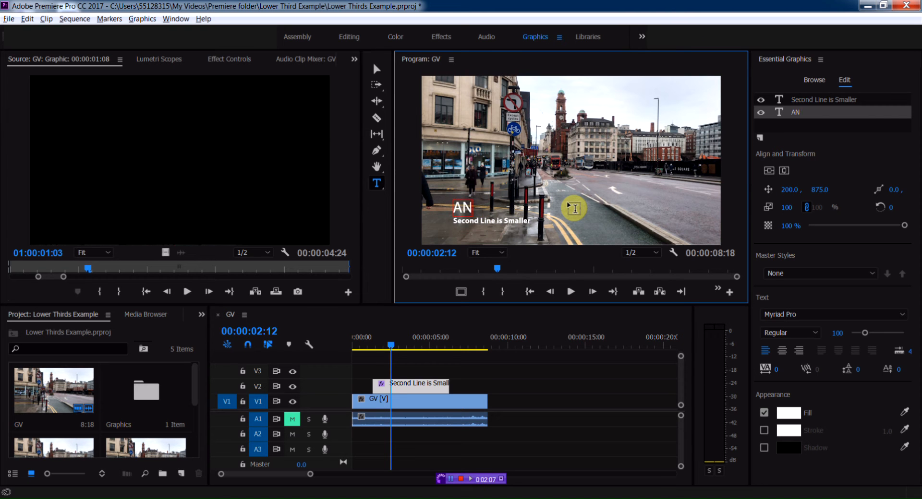
text(DY DICKINSON)
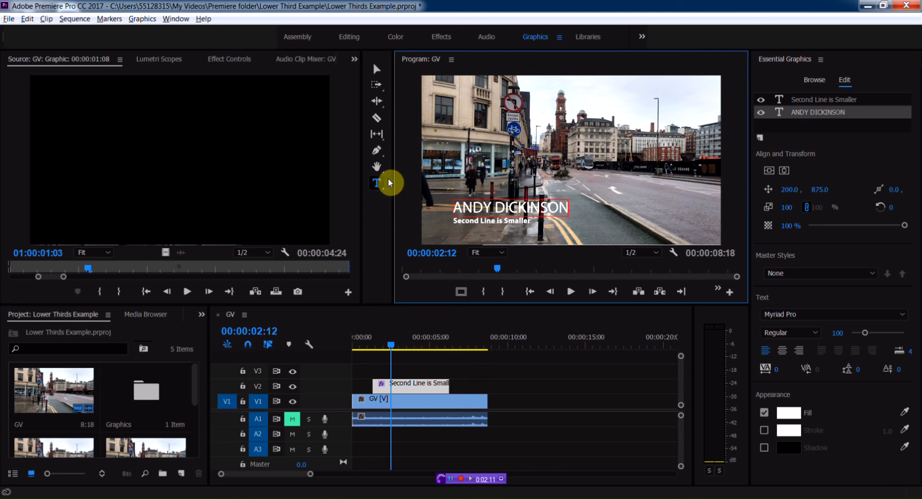
Replace the second line with 'This is where the job title would go'.
click(491, 223)
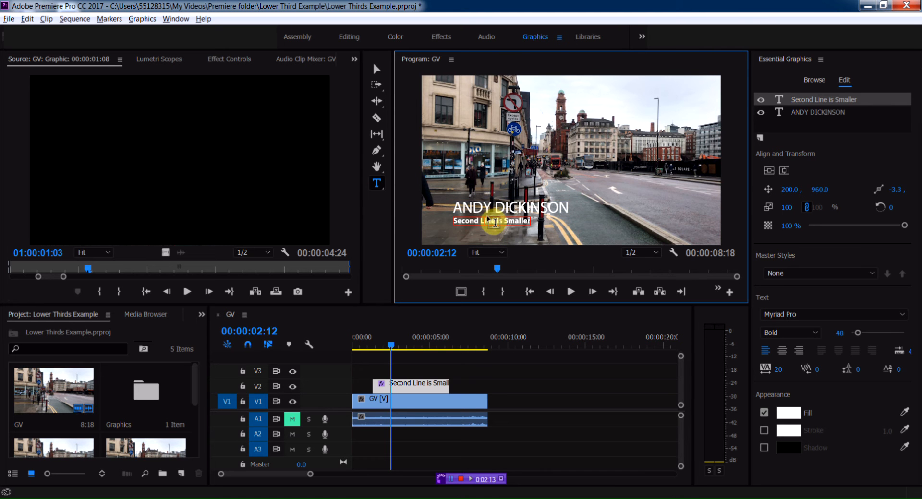
key(ctrl+a)
text(This)
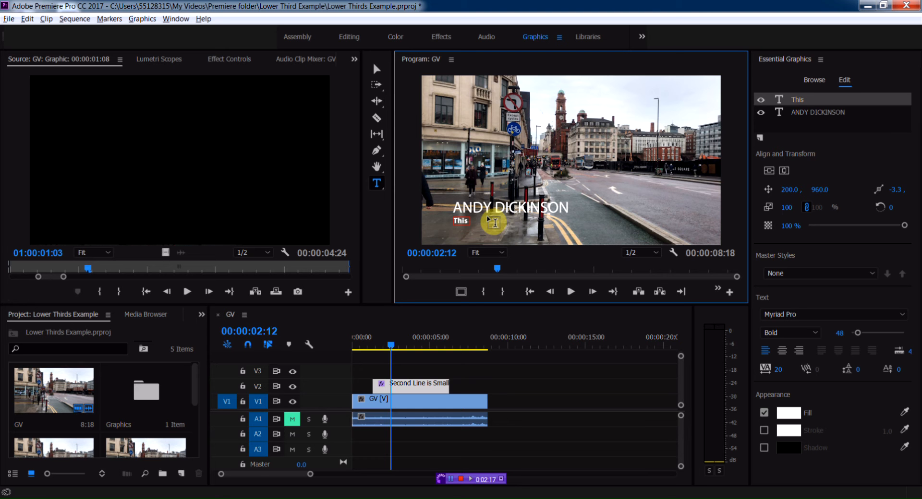
text( is where the job titlke w)
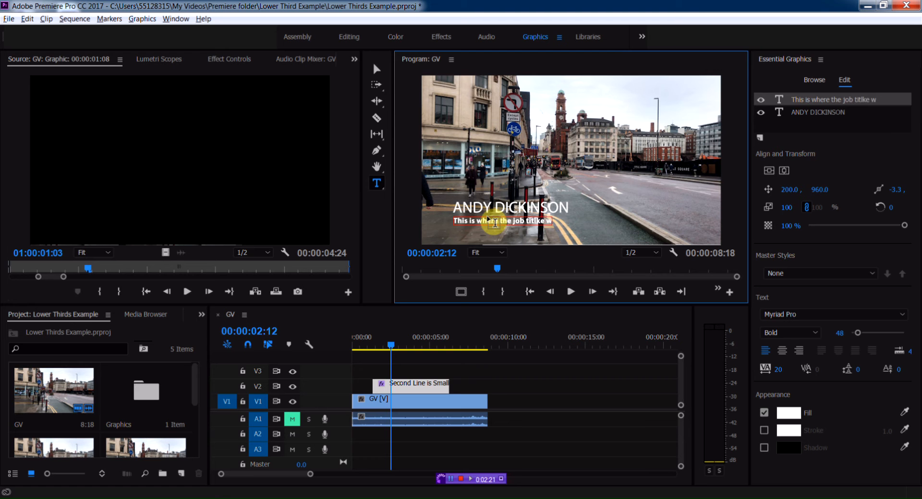
key(BackSpace)
key(BackSpace)
key(BackSpace)
key(BackSpace)
text(e would go)
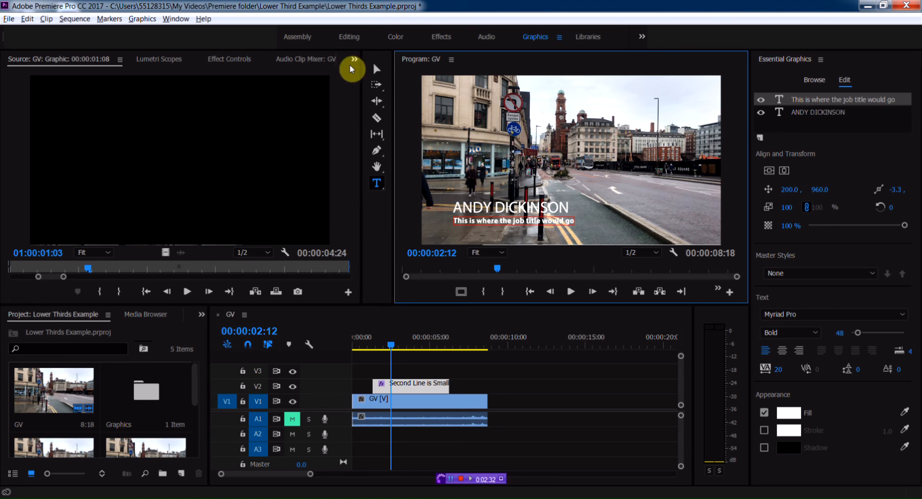
Give the name line a white fill and enlarge it to size 113.
click(376, 70)
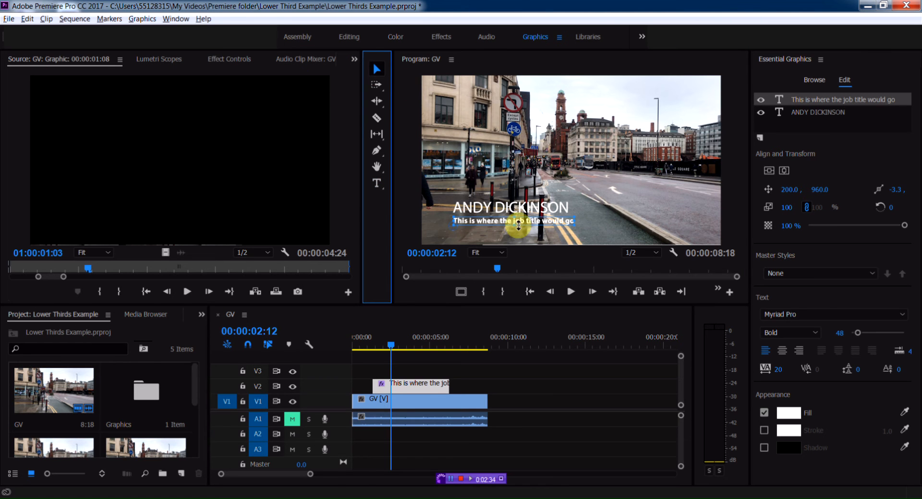
click(511, 213)
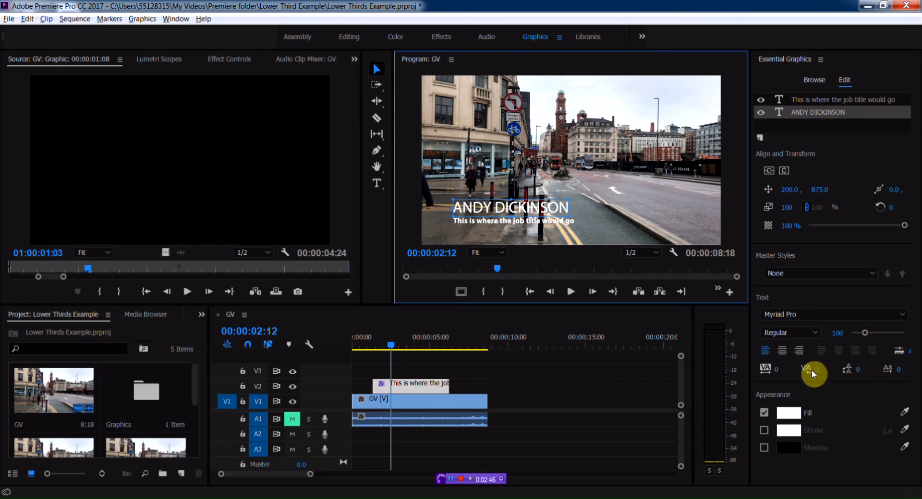
click(788, 413)
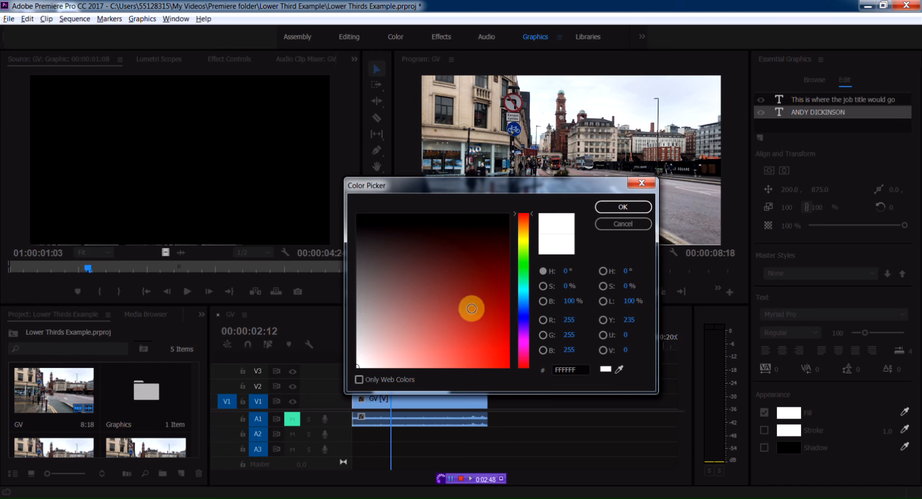
mouse_move(472, 309)
mouse_down()
mouse_move(488, 253)
mouse_move(426, 261)
mouse_move(403, 336)
mouse_move(426, 339)
mouse_up()
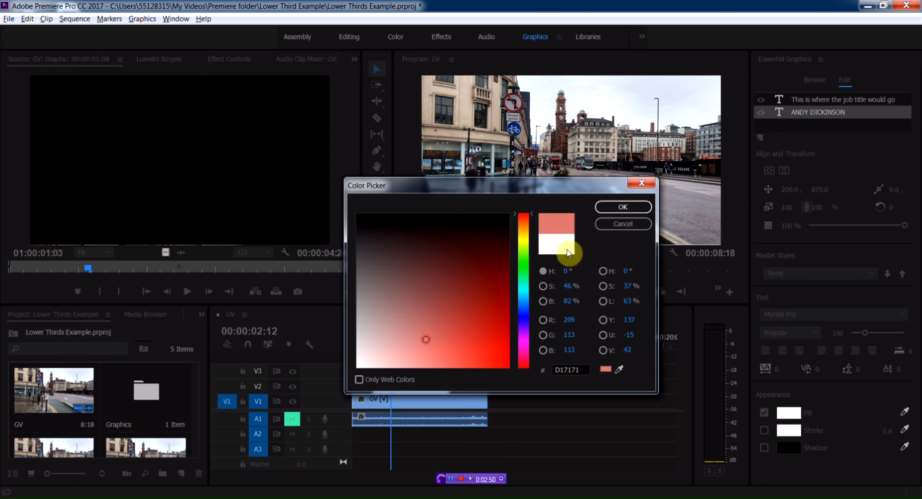
click(622, 207)
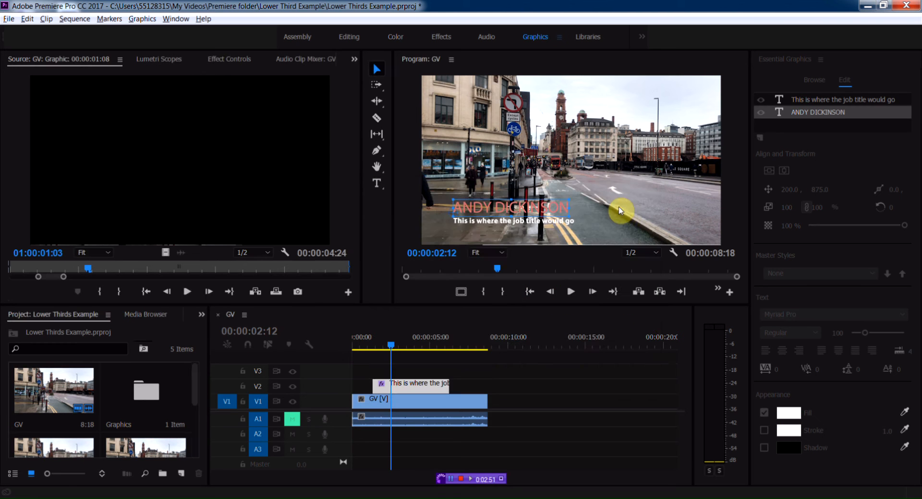
click(785, 417)
drag(475, 324, 327, 374)
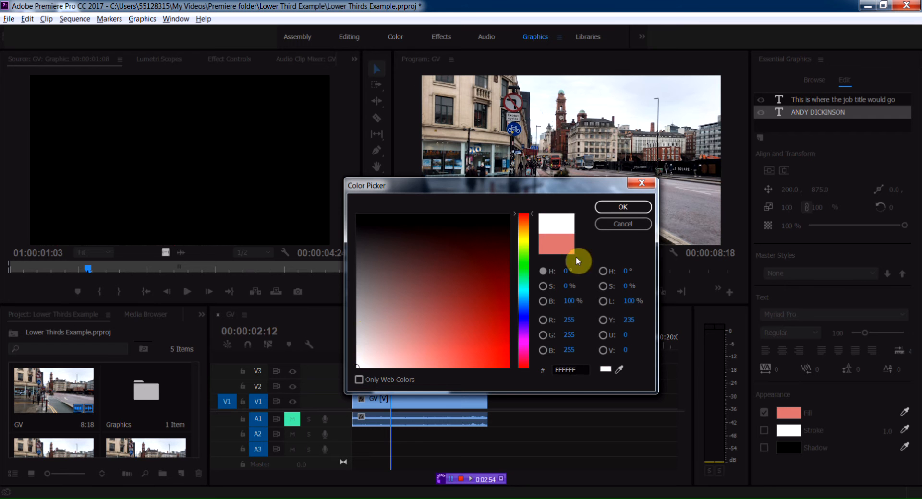
click(624, 207)
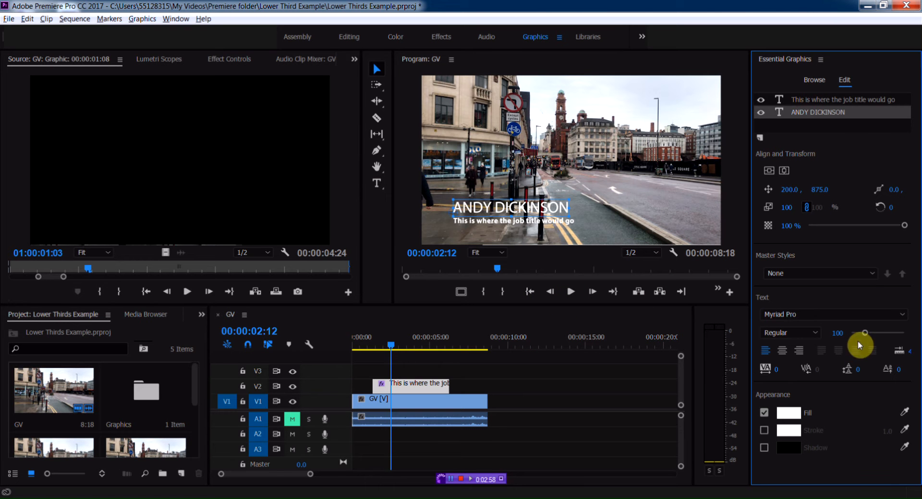
mouse_move(864, 334)
mouse_down()
mouse_move(873, 332)
mouse_move(867, 337)
mouse_up()
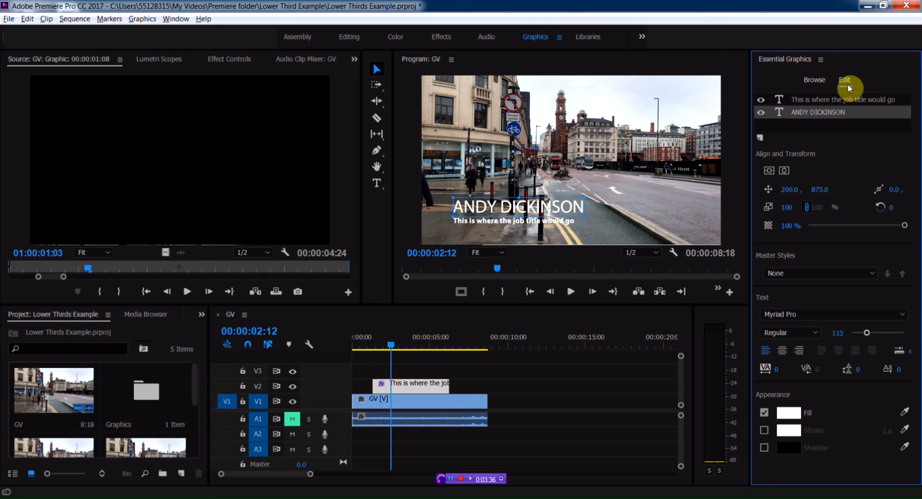
Add a rectangle layer, move it to the lower left, and stretch it under the name.
click(760, 139)
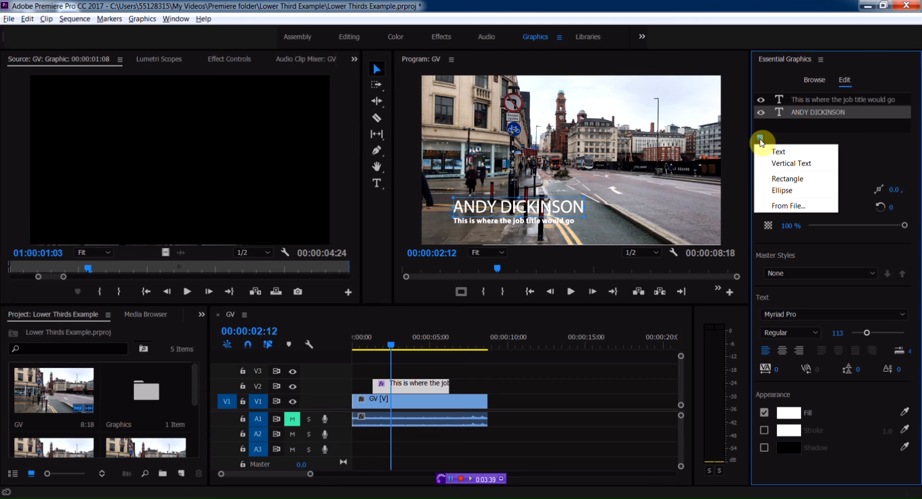
click(791, 181)
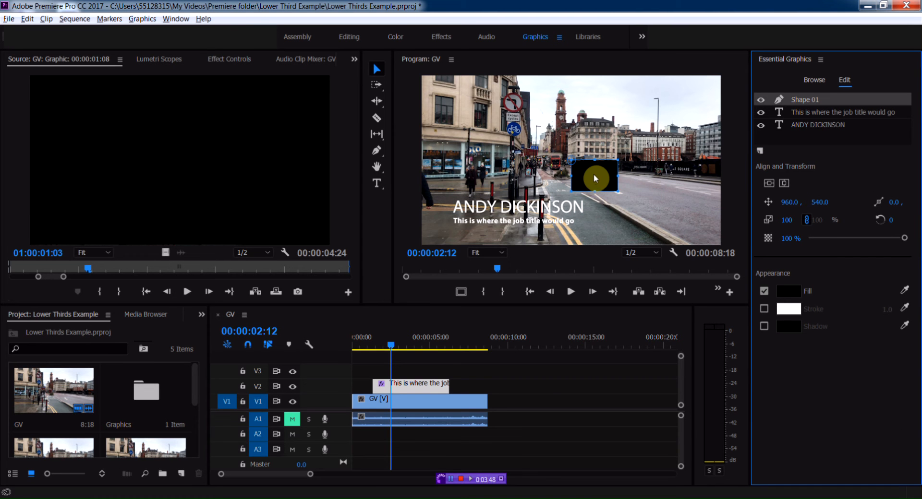
click(376, 69)
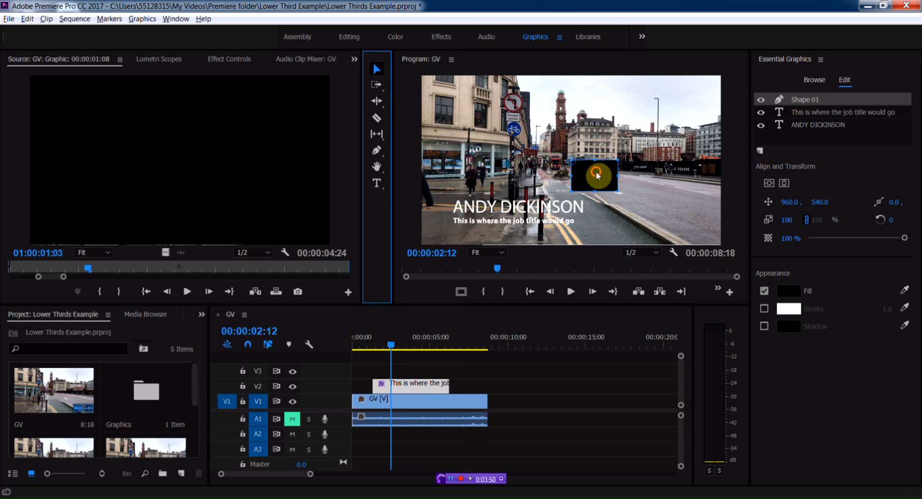
drag(600, 179, 437, 205)
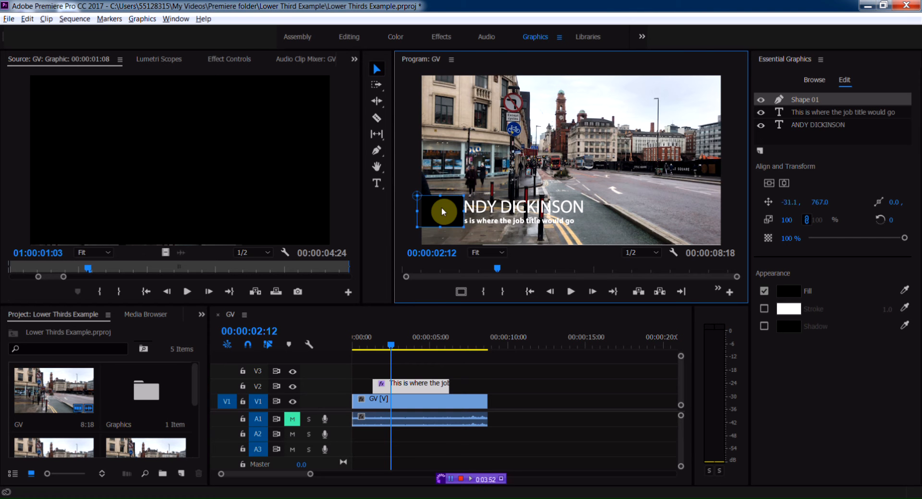
drag(574, 210, 614, 207)
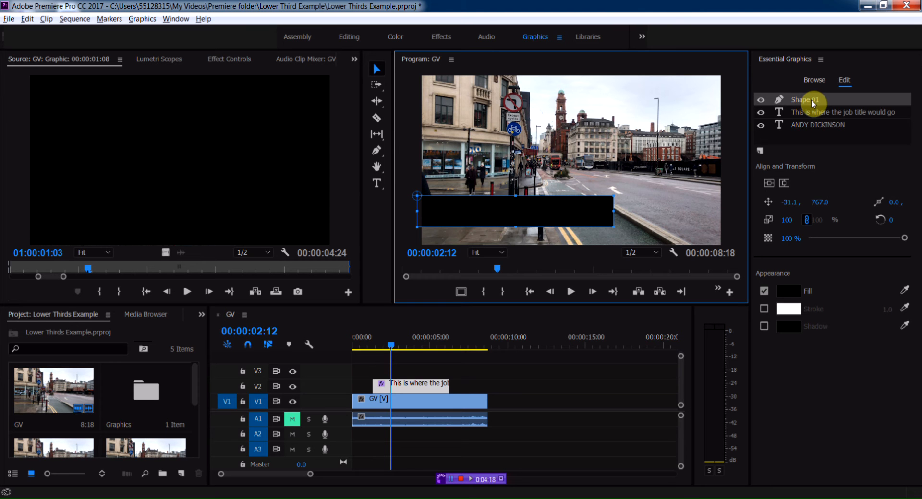
Move Shape 01 below the text layers and give the bar a blue fill.
click(811, 102)
drag(807, 117, 813, 134)
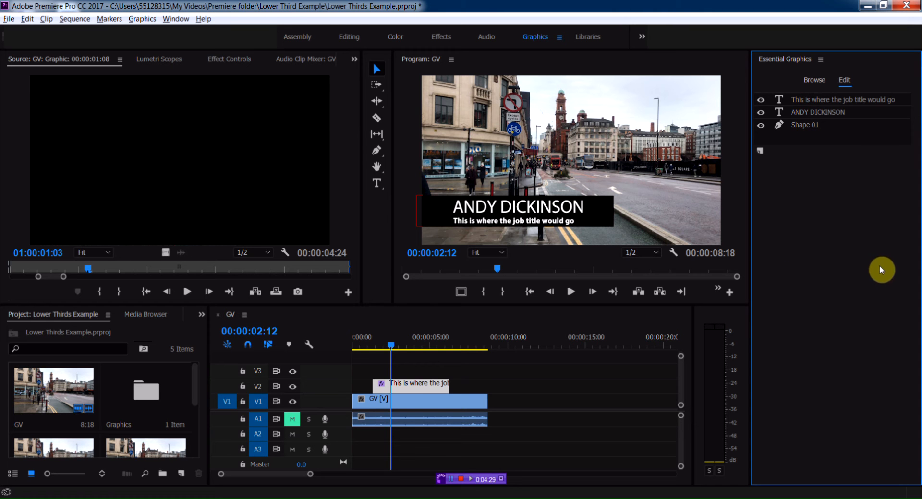
click(434, 216)
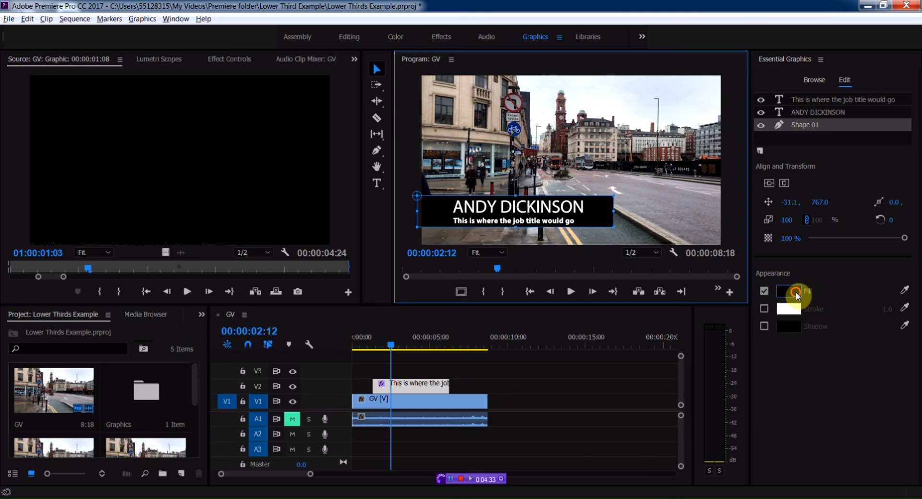
click(795, 292)
mouse_move(504, 342)
mouse_down()
mouse_move(512, 323)
mouse_move(526, 321)
mouse_up()
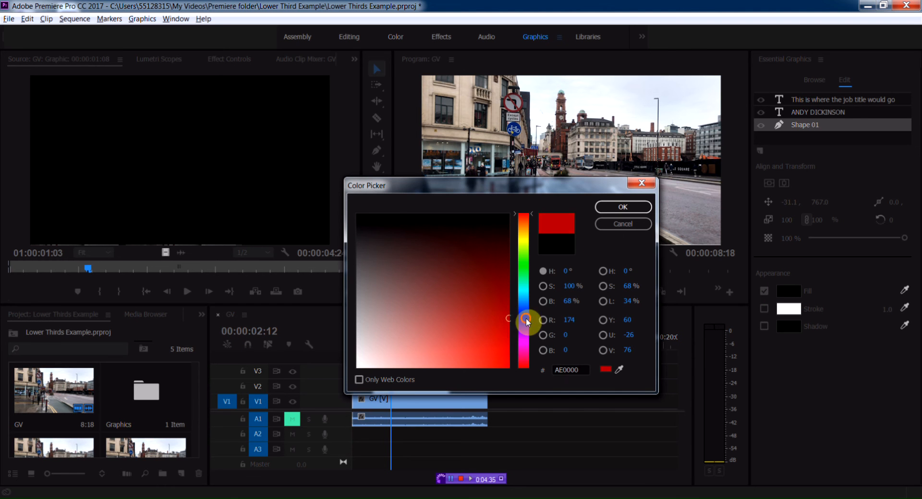
click(526, 321)
click(623, 207)
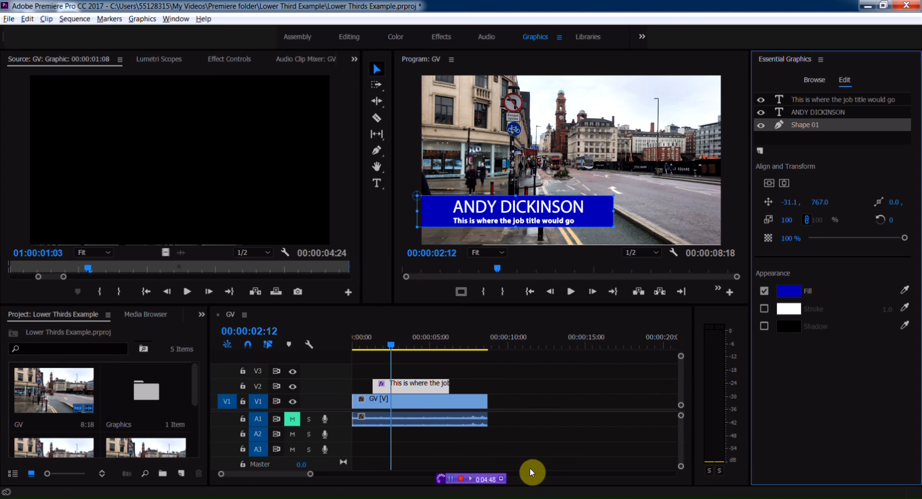
Copy the lower-third clip, move the playhead past it, and target track V2.
click(527, 436)
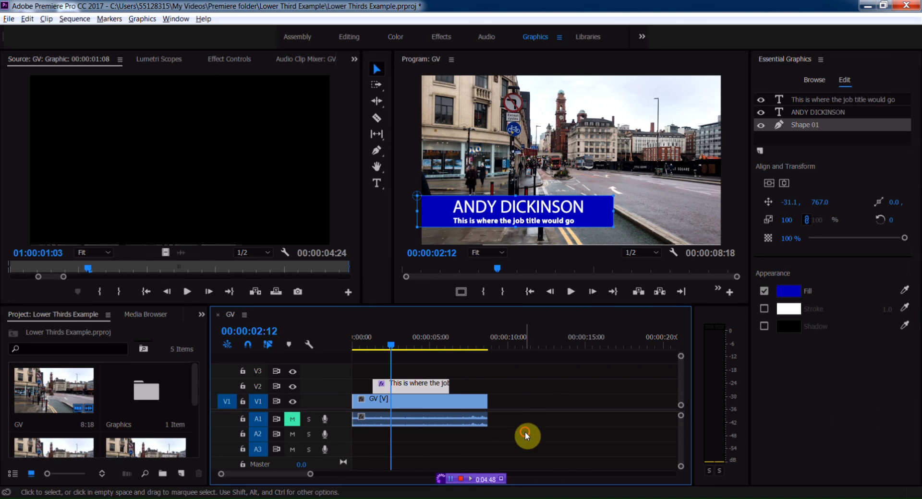
click(405, 389)
right_click(405, 389)
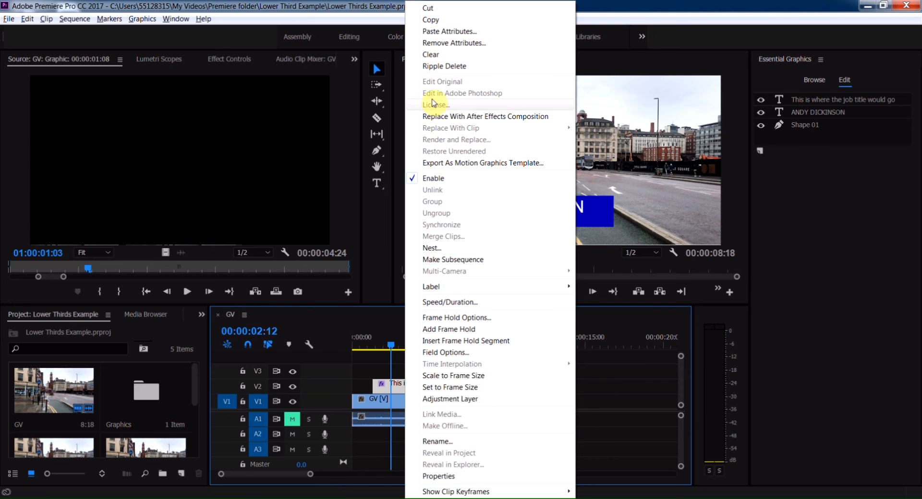
click(432, 20)
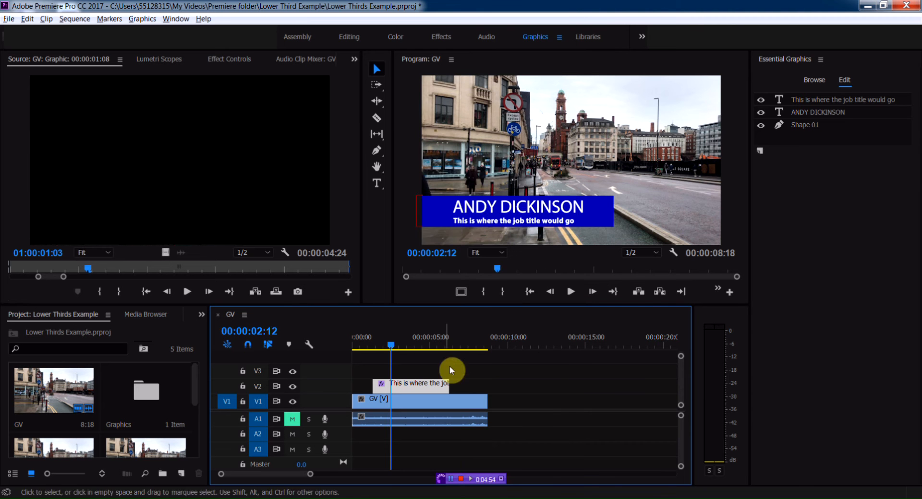
mouse_move(463, 339)
mouse_down()
mouse_move(471, 345)
mouse_move(463, 350)
mouse_up()
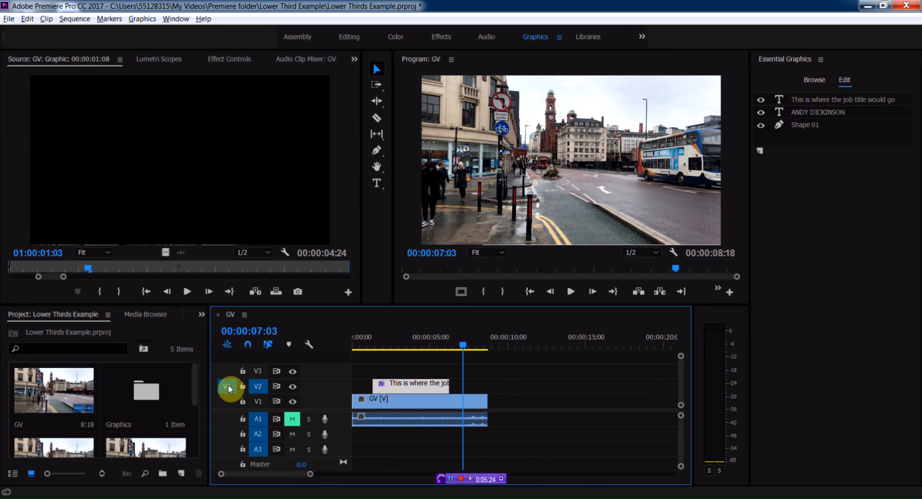
click(257, 387)
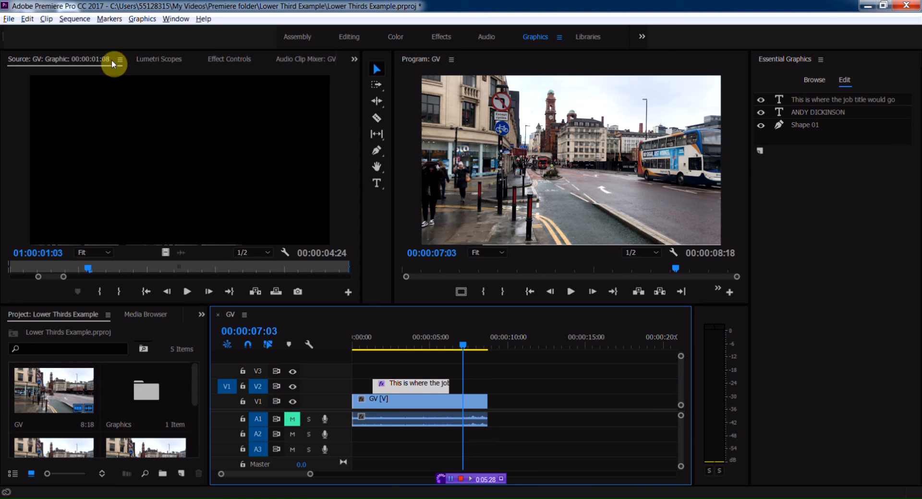
Paste the copied lower third onto V2 at about 7 seconds.
click(27, 18)
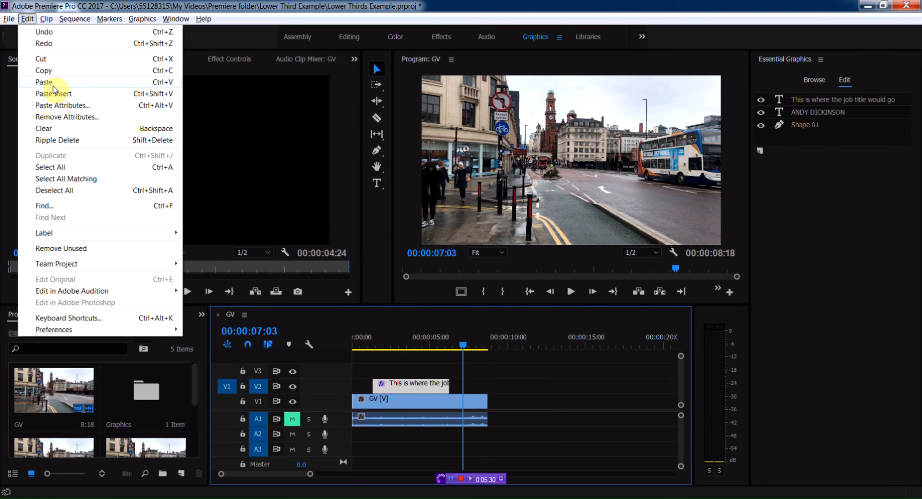
click(53, 84)
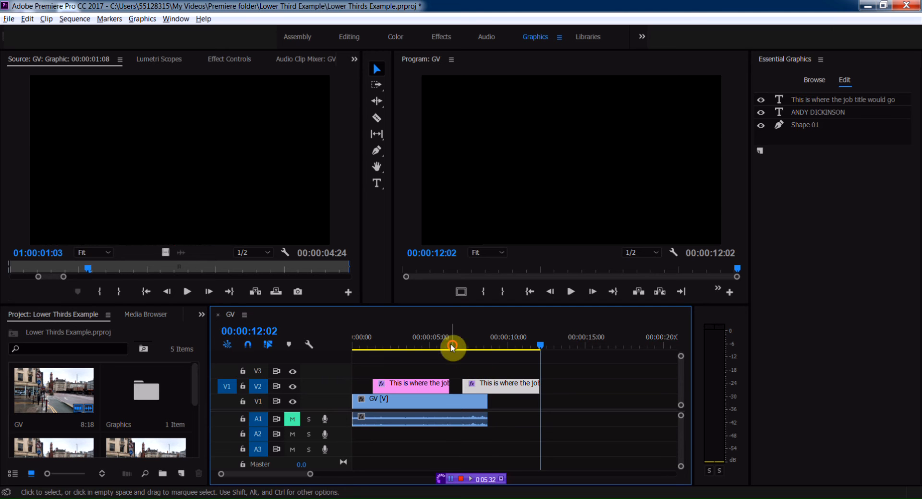
drag(431, 346, 487, 345)
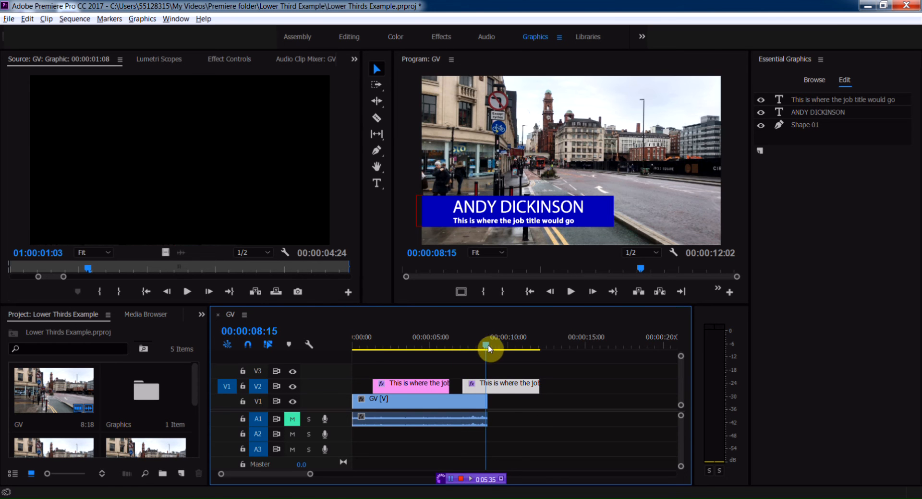
In the pasted copy, replace the first name on the name line with a different first name.
double_click(496, 390)
click(848, 84)
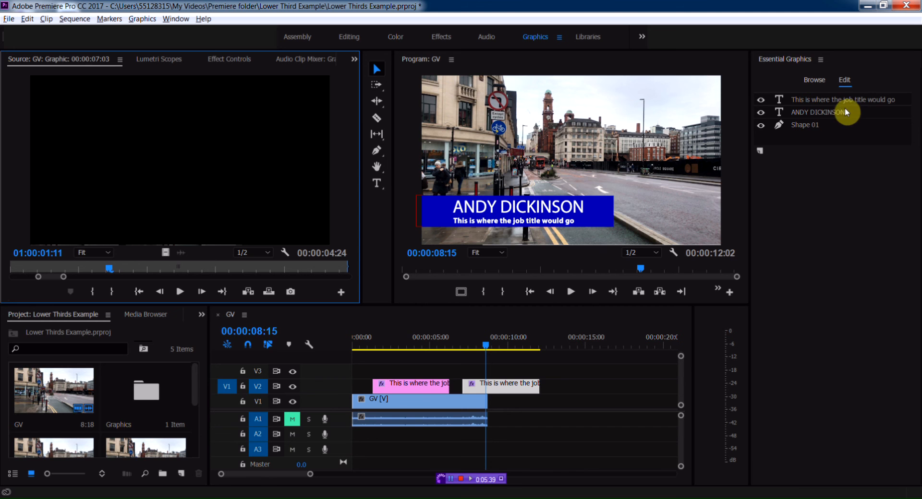
click(828, 113)
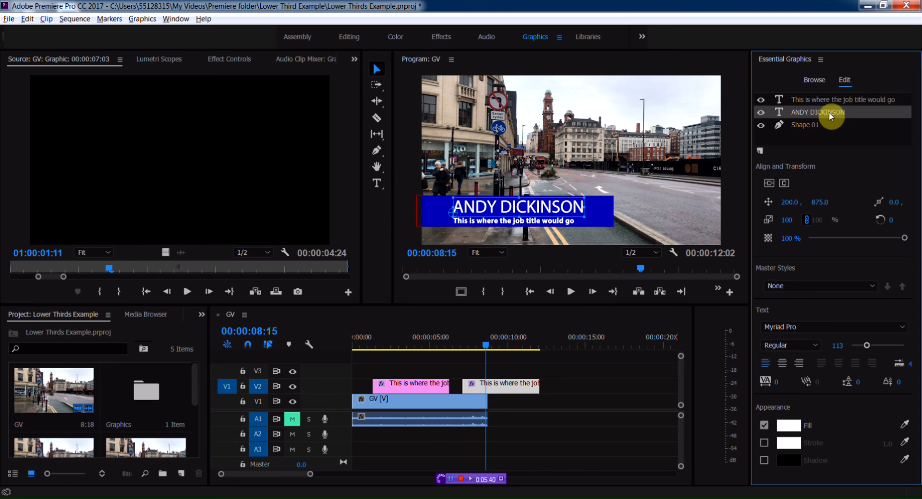
click(376, 182)
click(502, 208)
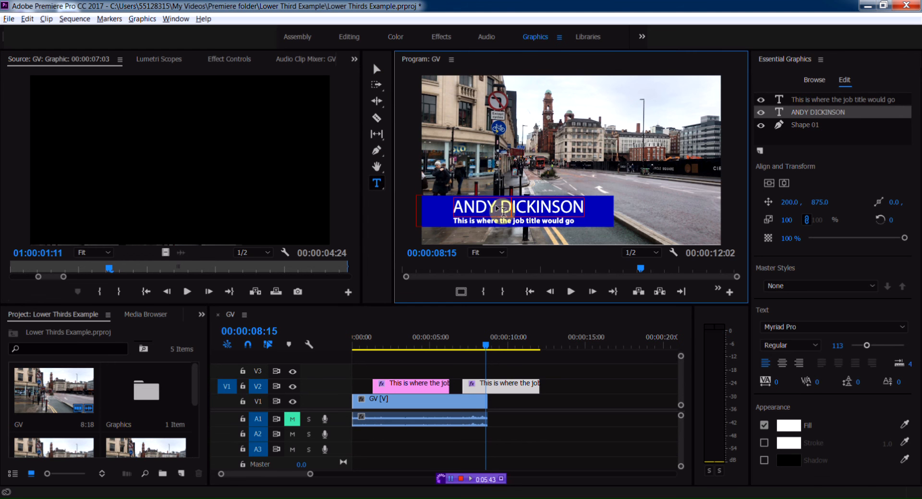
key(BackSpace)
key(BackSpace)
key(BackSpace)
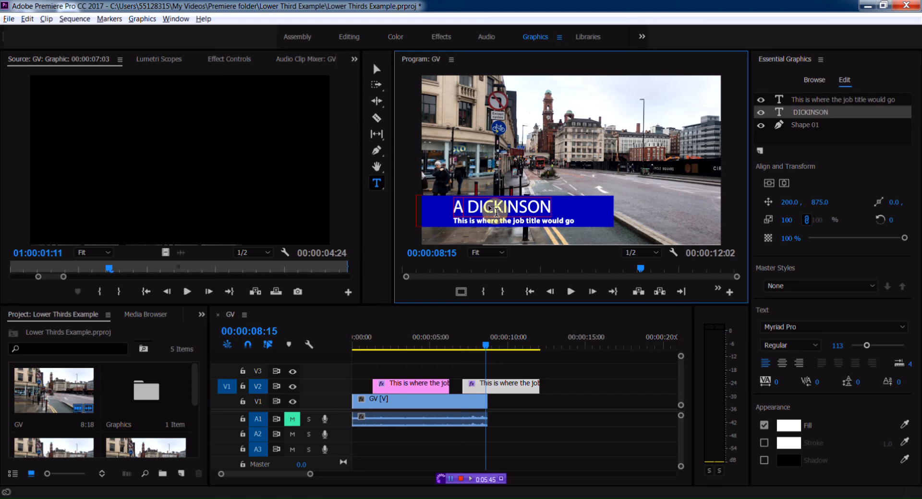
key(BackSpace)
text(BOB)
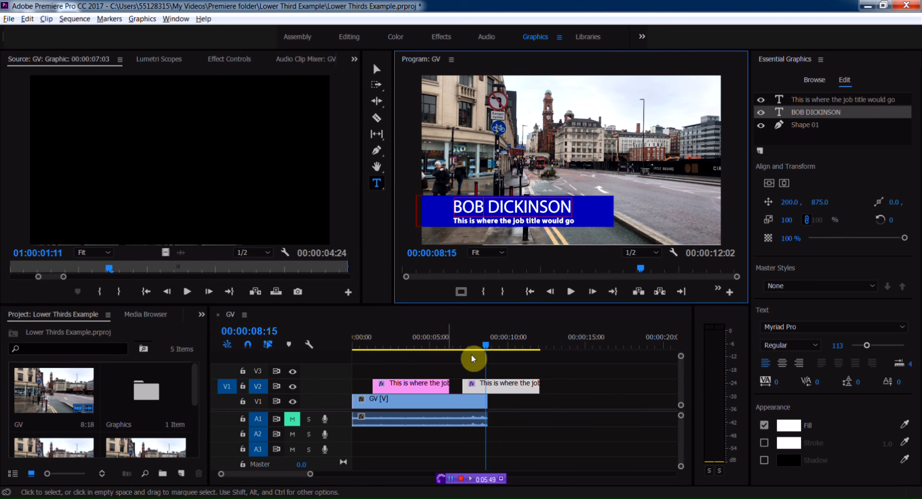
click(552, 366)
mouse_move(486, 345)
mouse_down()
mouse_move(412, 344)
mouse_move(473, 347)
mouse_up()
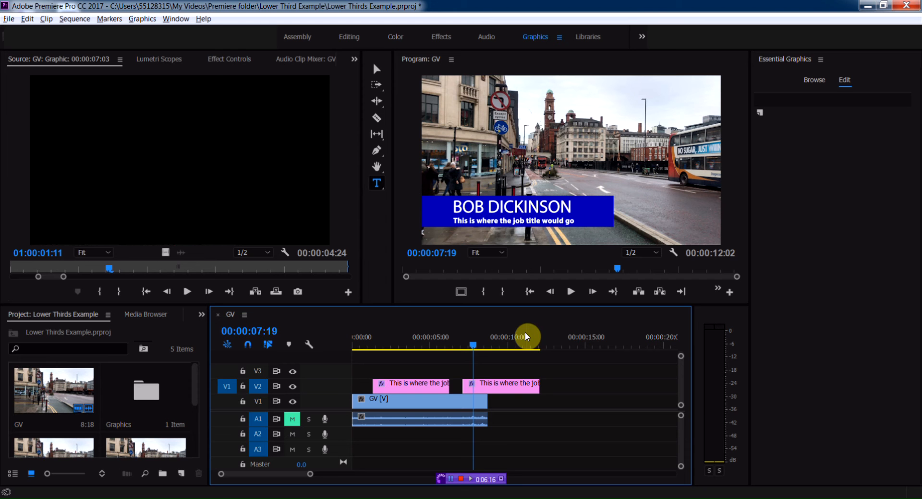
Delete both graphic clips from V2 and move the playhead to about 5 seconds.
drag(650, 387, 411, 381)
key(Delete)
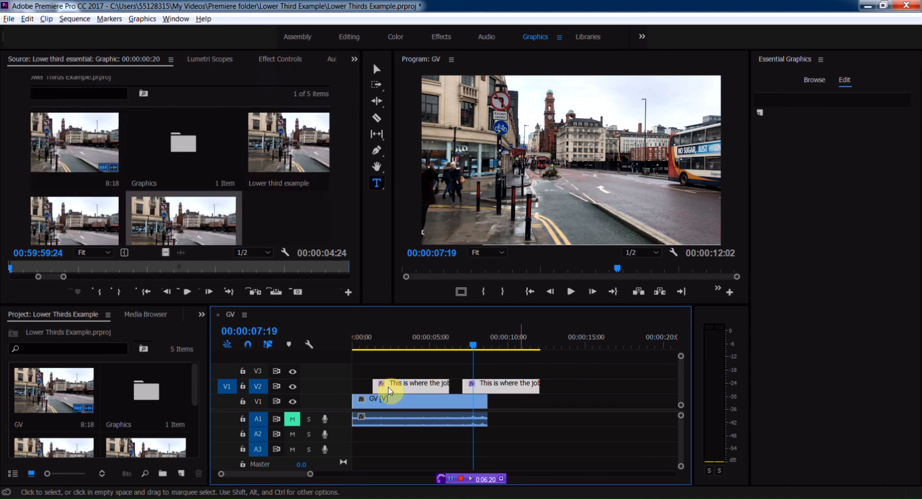
click(385, 348)
drag(399, 347, 434, 347)
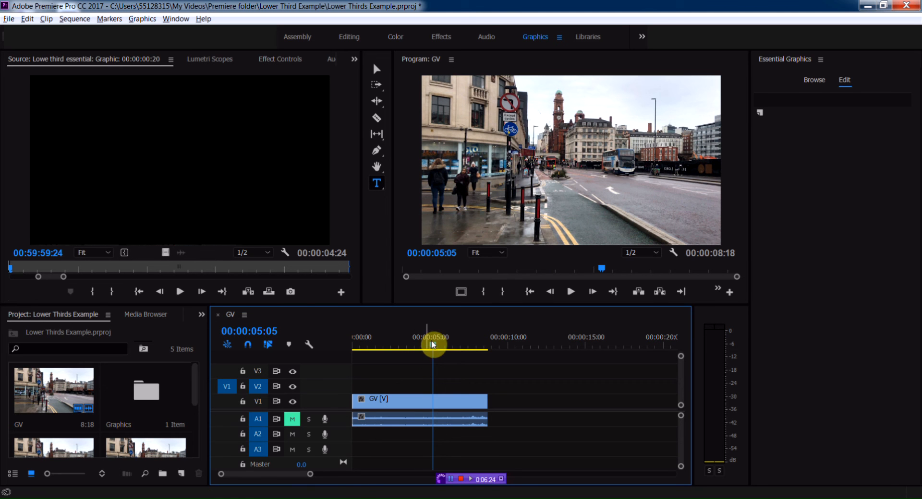
click(142, 22)
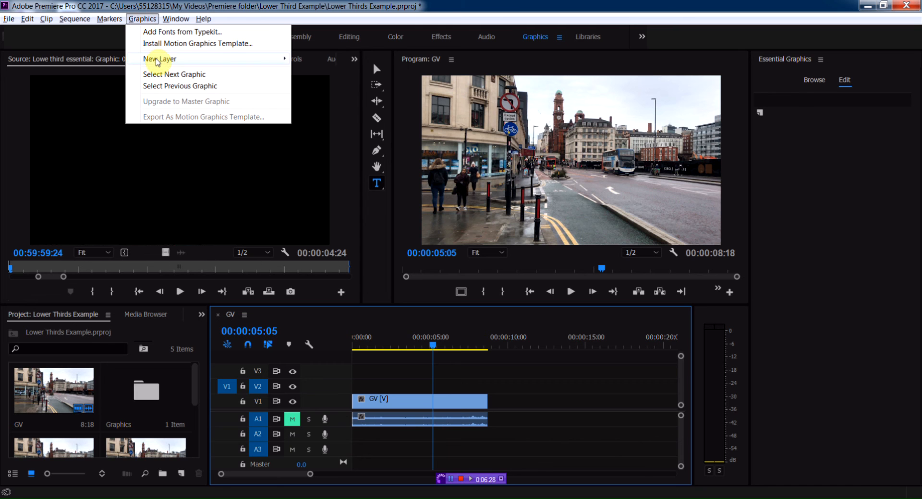
Add a new rectangle graphic, place the blue bar at the lower left, then deselect and save.
mouse_move(147, 58)
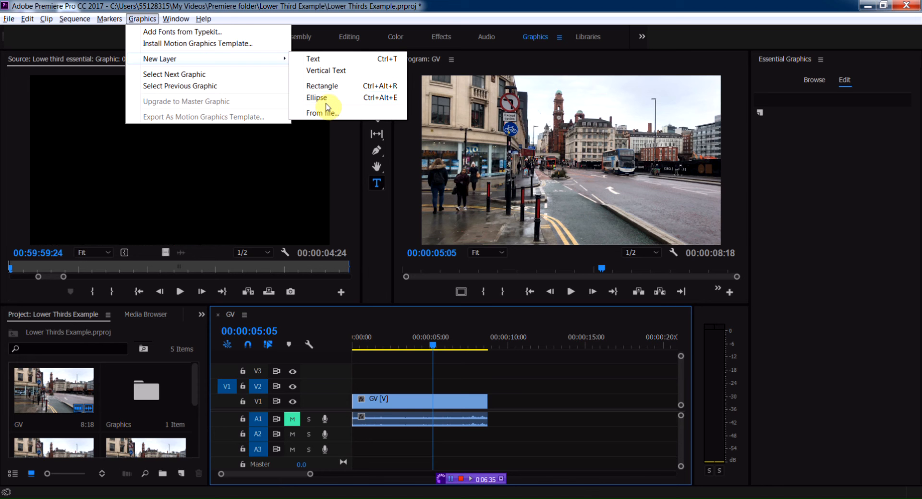
click(321, 87)
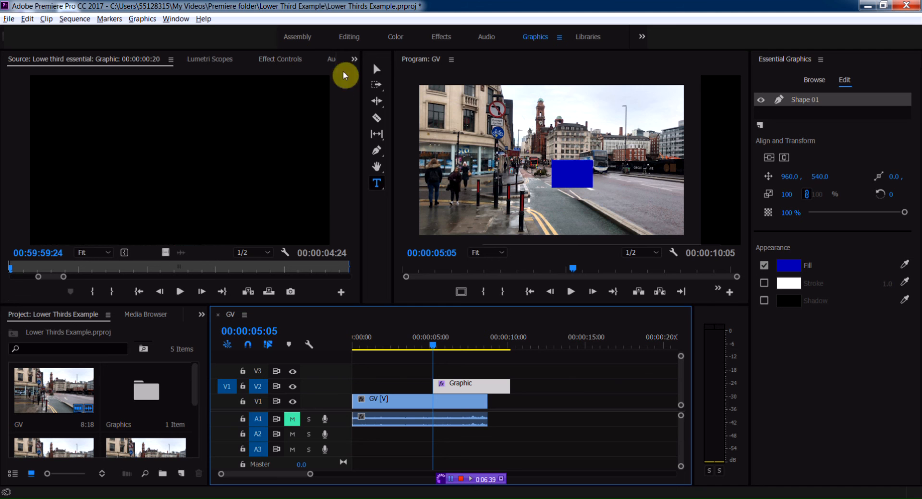
click(376, 70)
drag(590, 174, 656, 207)
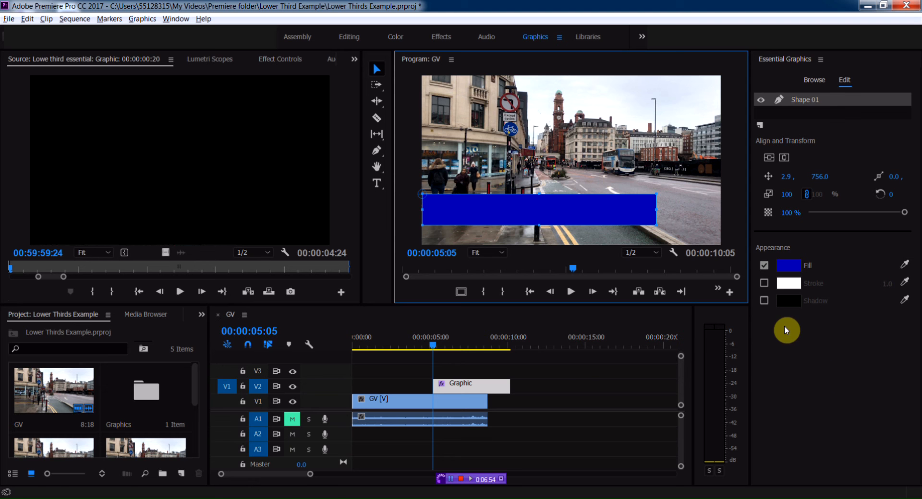
click(544, 385)
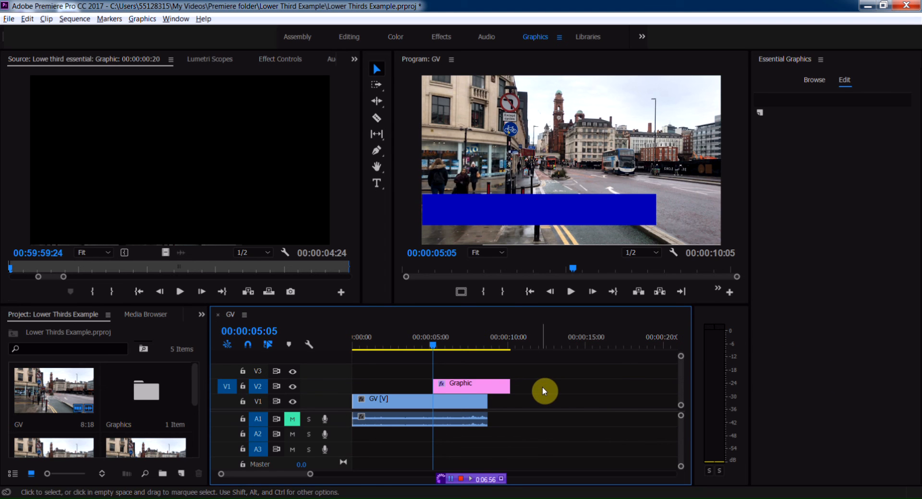
key(ctrl+s)
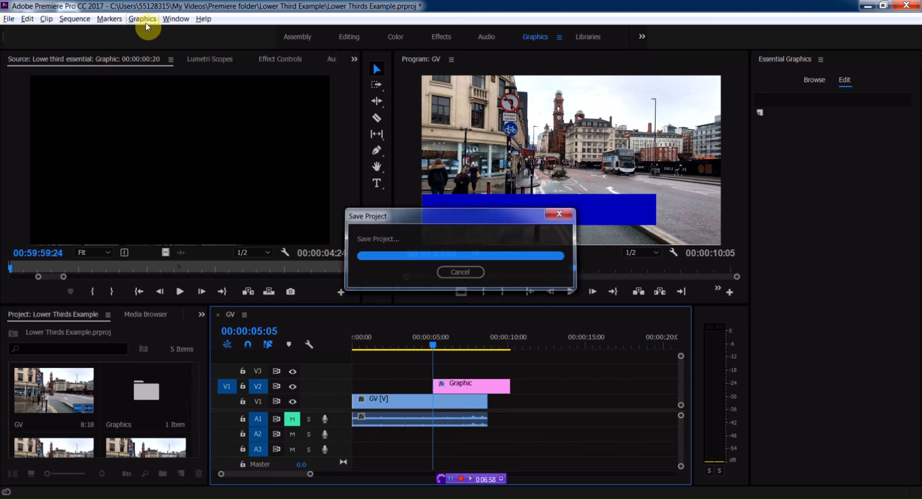
Add a new text layer to the graphic and move it onto the blue bar.
click(146, 22)
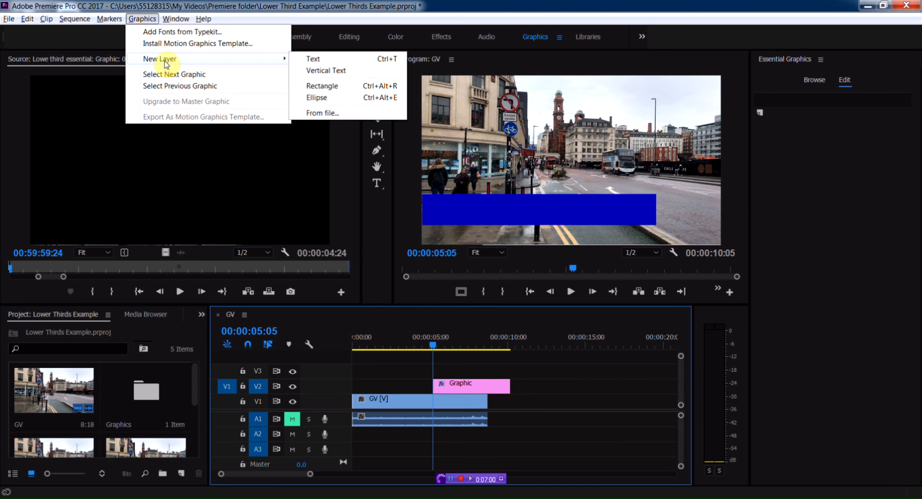
click(318, 61)
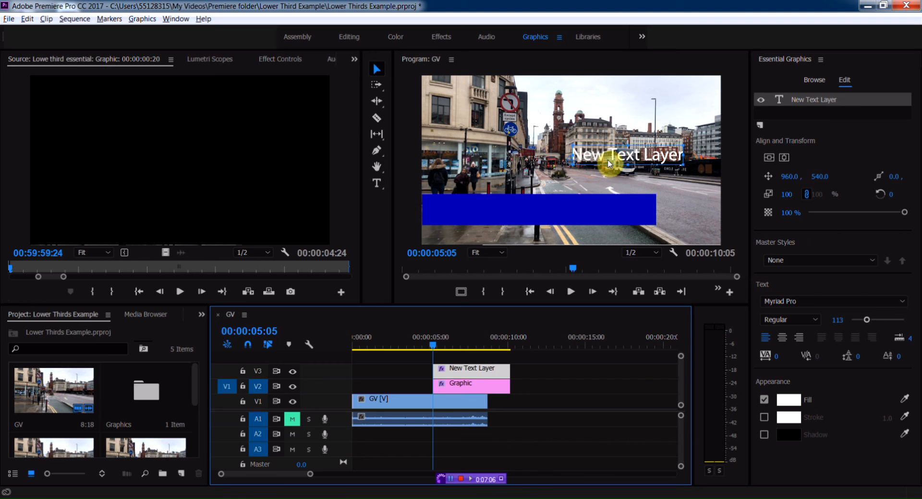
drag(609, 164, 504, 211)
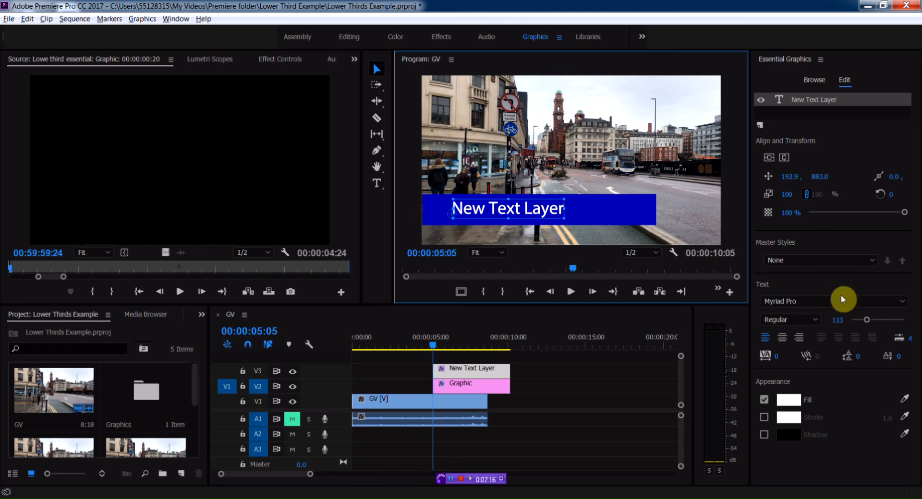
Replace the placeholder text with the presenter's full name, fixing a surname typo.
click(377, 183)
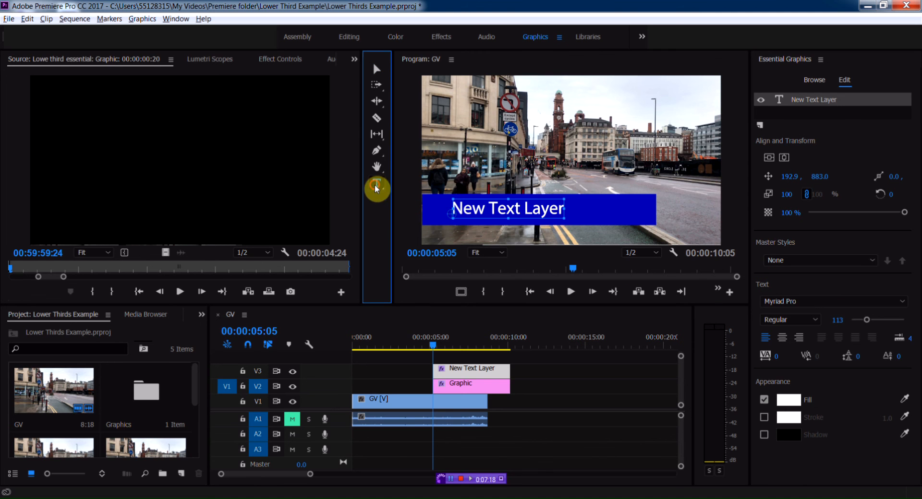
click(497, 212)
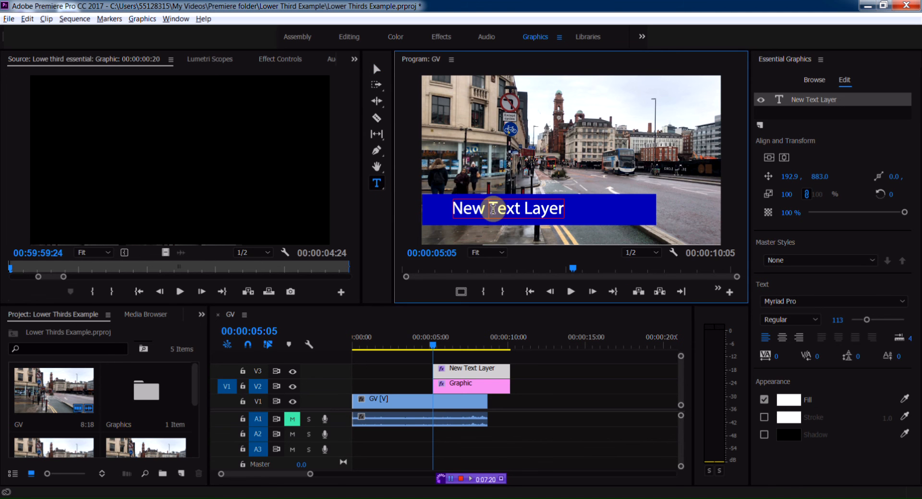
triple_click(493, 209)
text(Andy)
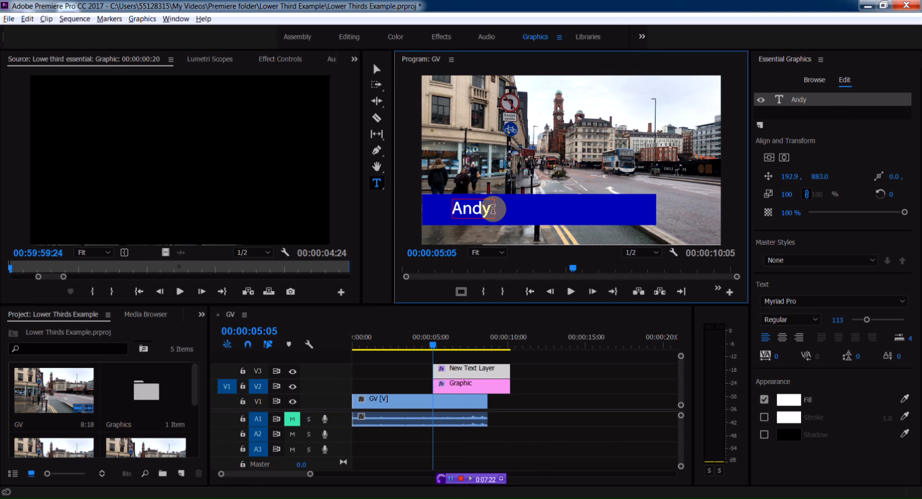
text( Dickinson)
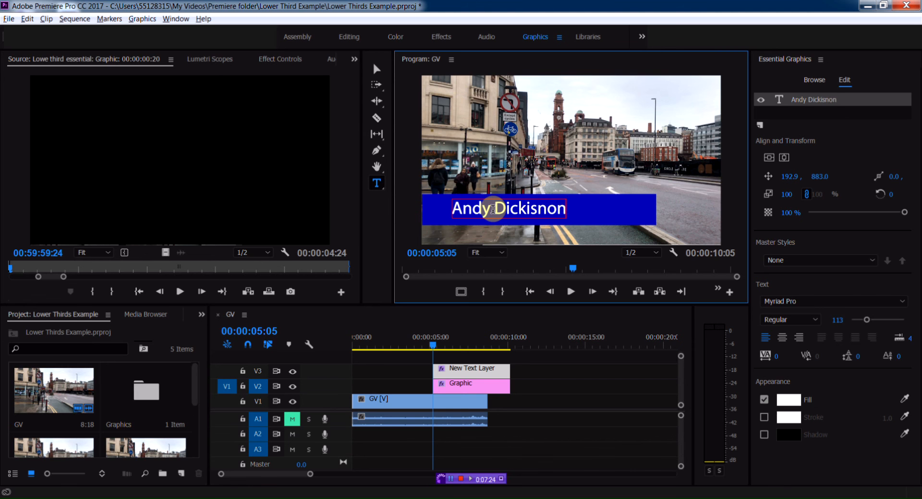
key(BackSpace)
key(BackSpace)
key(BackSpace)
key(BackSpace)
text(son)
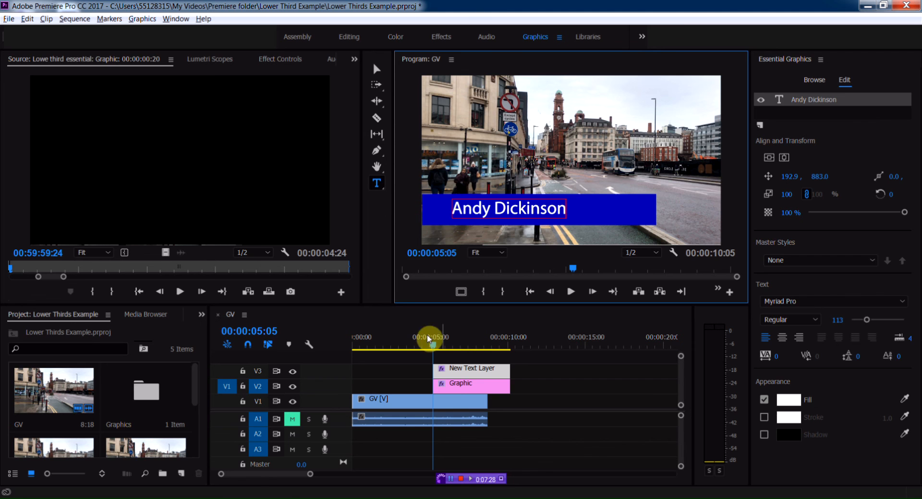
click(568, 378)
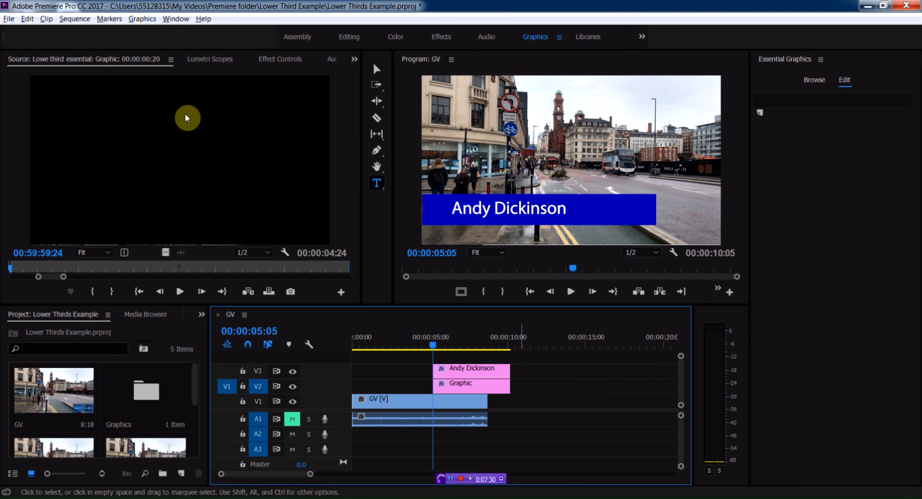
click(138, 21)
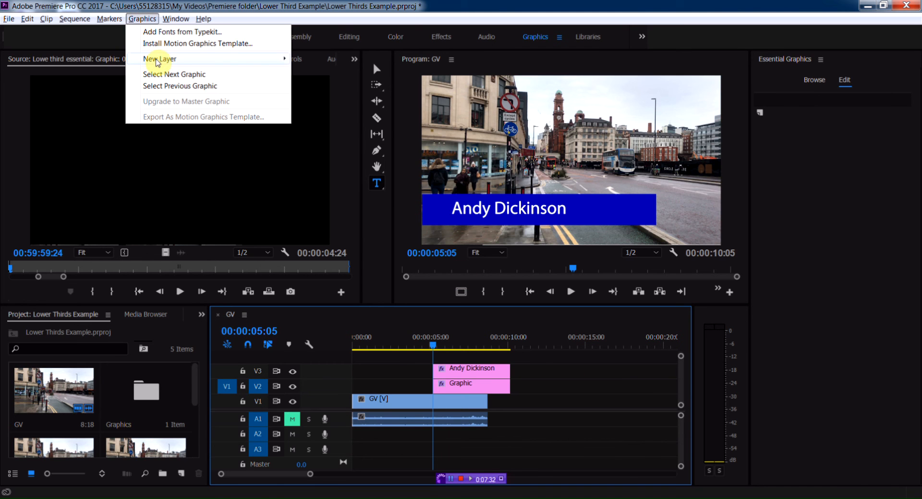
Add a second text layer and move it just below the name.
mouse_move(153, 59)
click(333, 62)
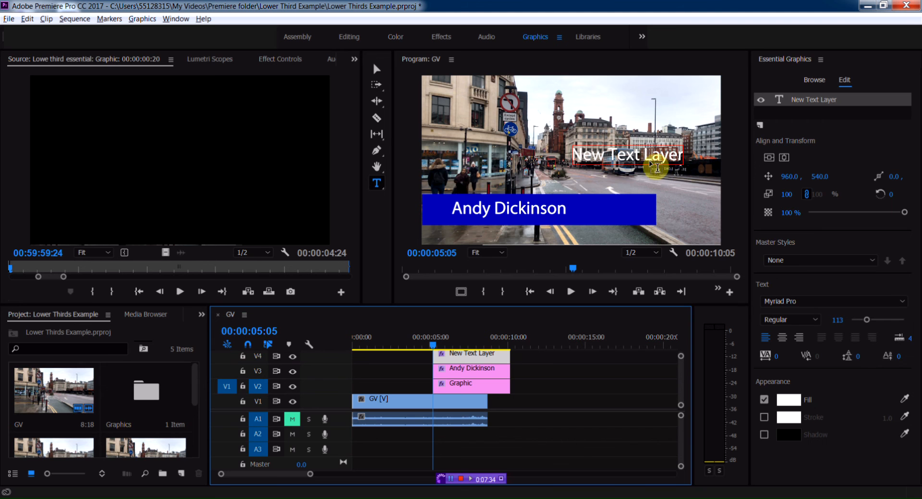
click(377, 68)
click(636, 157)
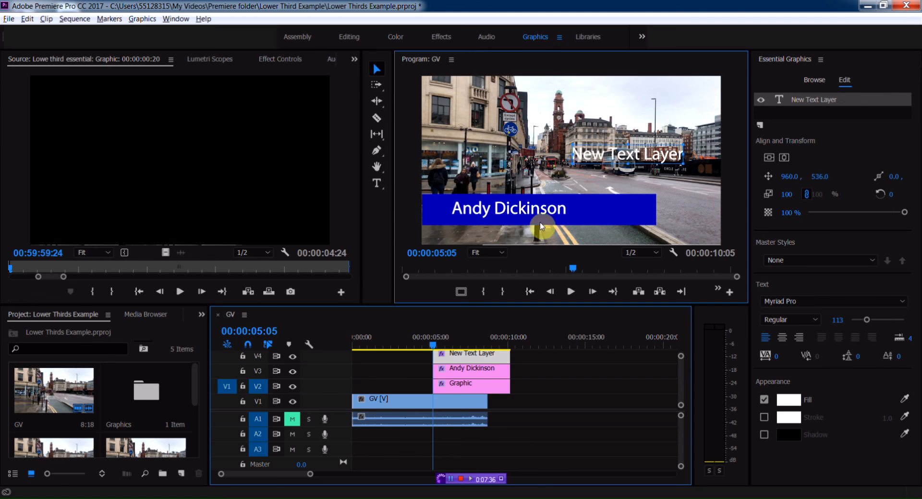
drag(634, 159, 533, 233)
Shrink the second line to font size 59, nudge it under the name, and preview at 00:00:07:02.
drag(866, 320, 860, 320)
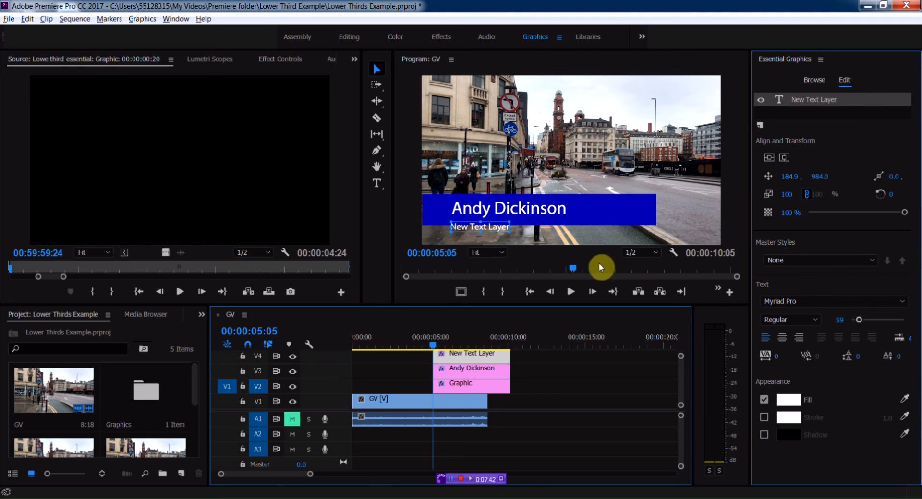
click(499, 211)
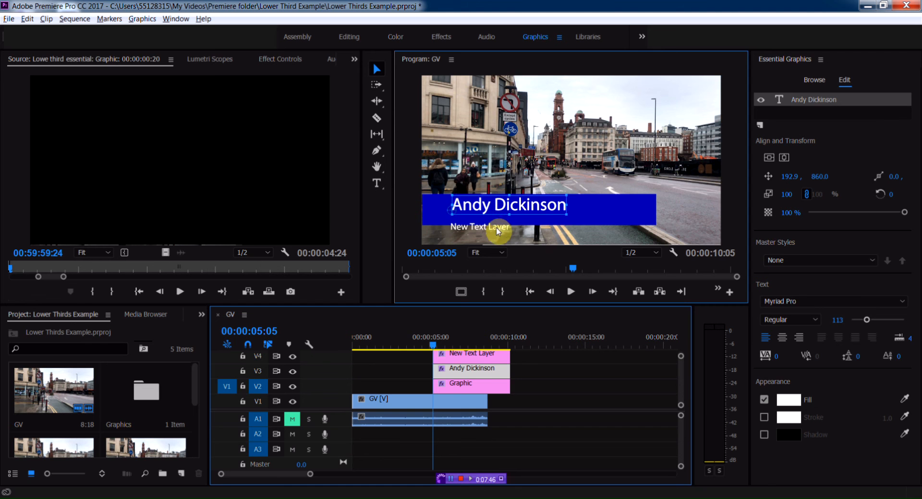
drag(494, 229, 498, 222)
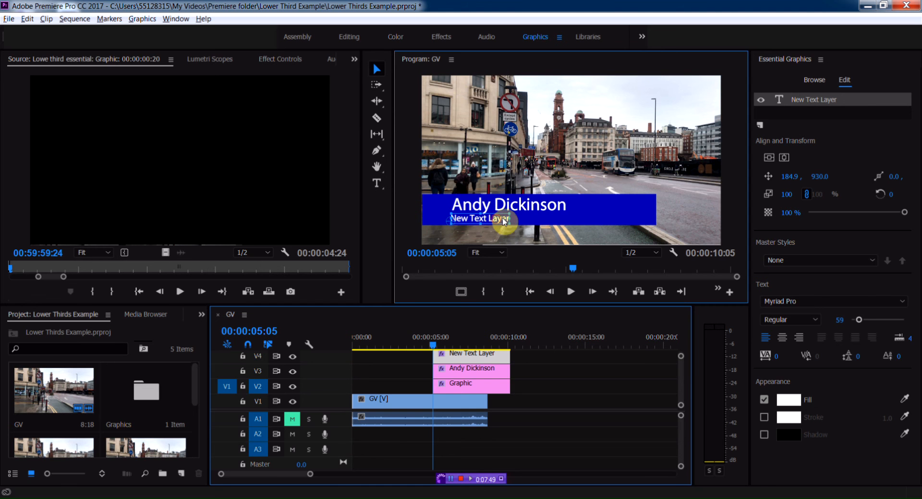
drag(433, 348, 461, 346)
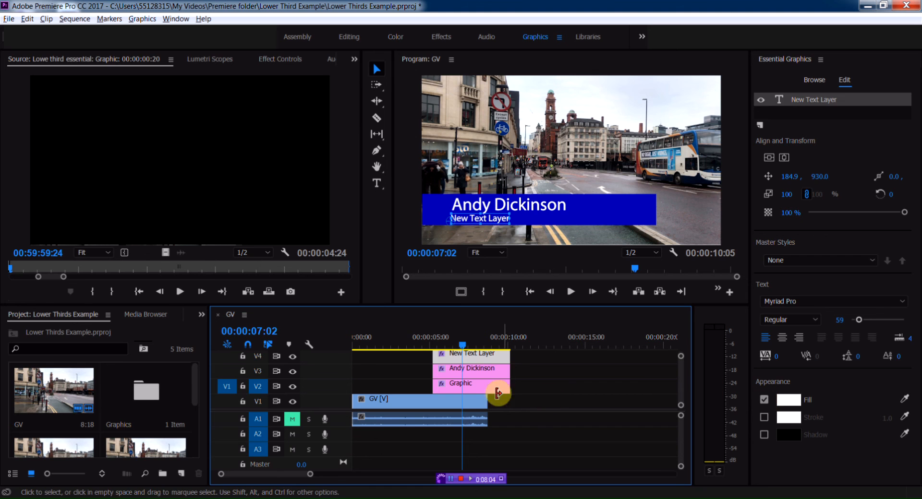
Drag the blue bar Graphic clip into the Project panel as a master graphic.
click(464, 384)
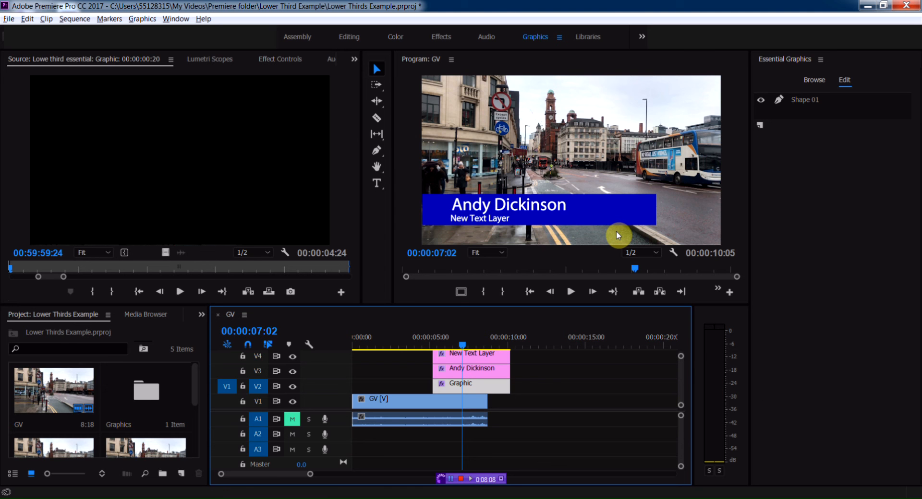
drag(475, 385, 120, 424)
click(142, 441)
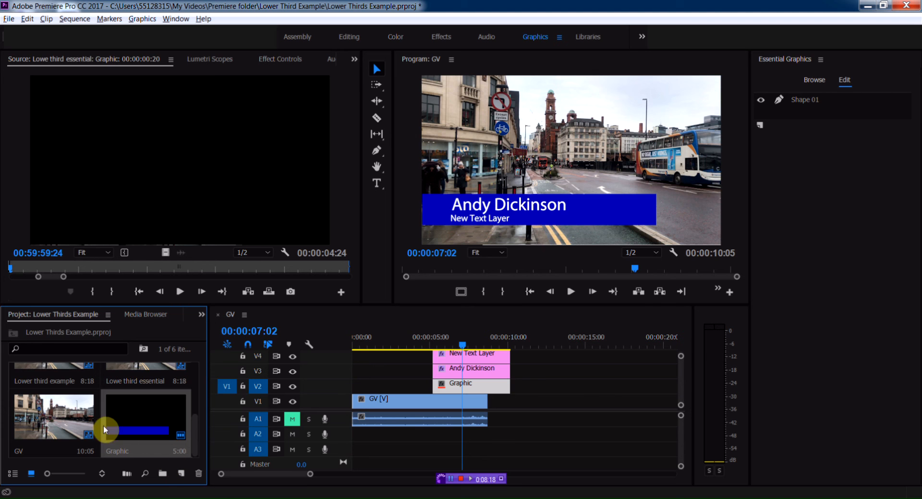
Place a second Graphic instance on V2 around 11 seconds and preview the sequence.
drag(103, 425, 523, 386)
click(543, 343)
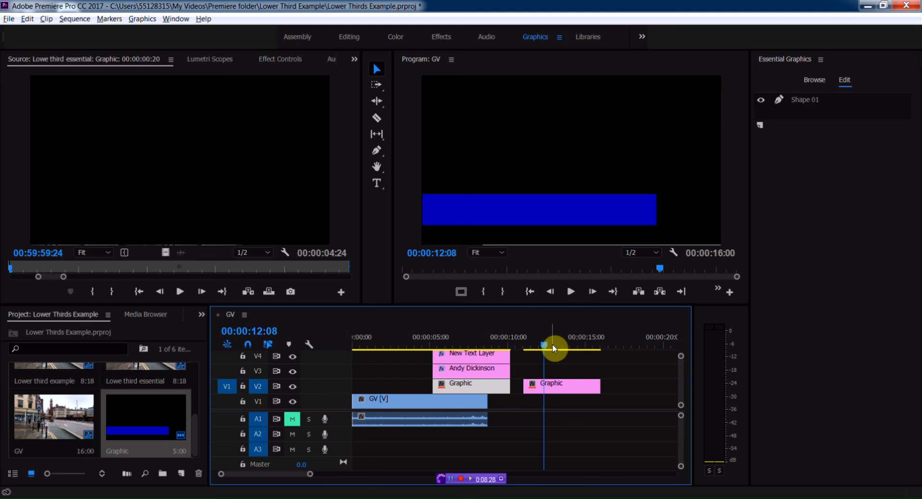
click(419, 344)
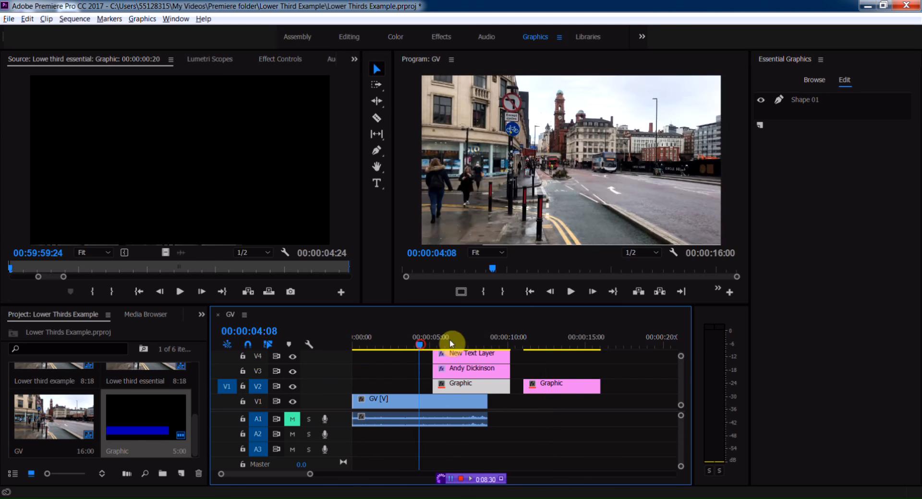
mouse_move(451, 343)
mouse_down()
mouse_move(543, 349)
mouse_move(455, 355)
mouse_up()
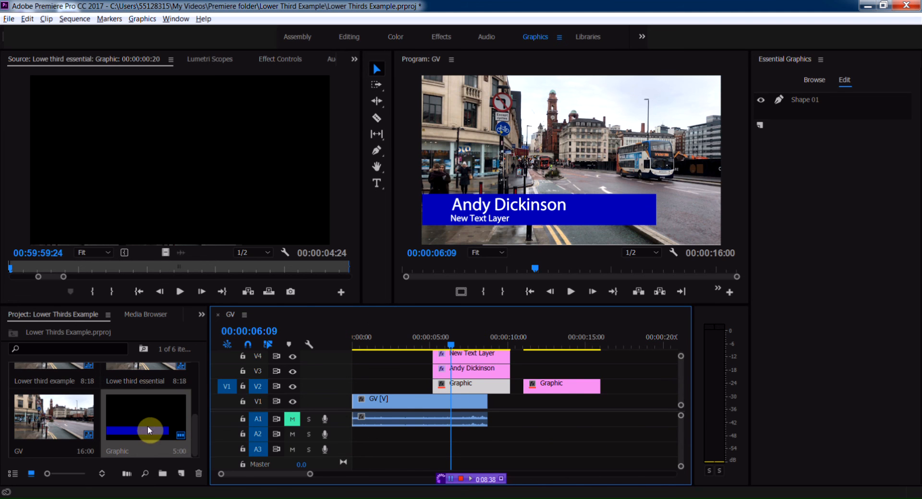
Change Shape 01's fill to magenta and check that the later Graphic instance changed too.
double_click(457, 395)
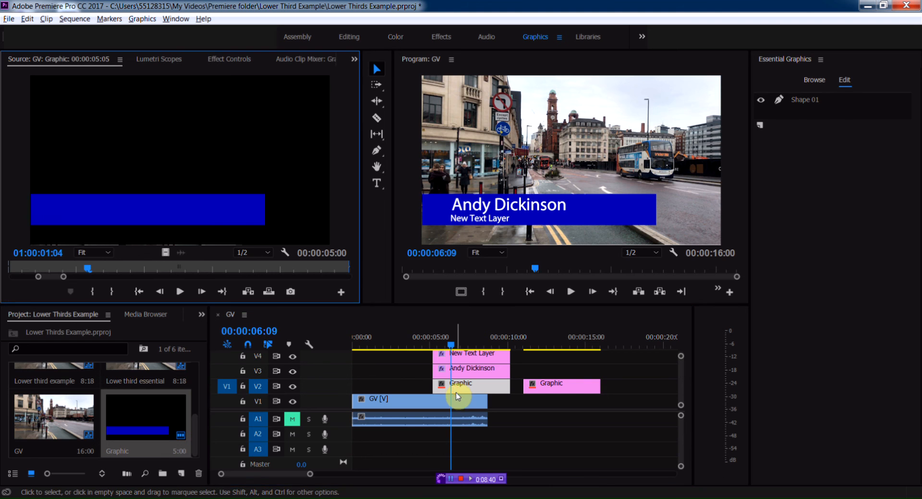
click(801, 100)
click(788, 266)
click(392, 286)
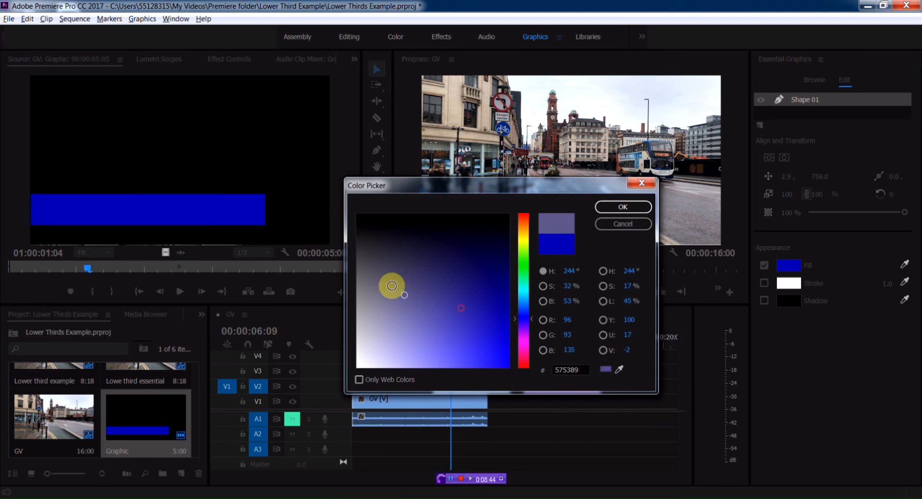
click(403, 322)
mouse_move(524, 358)
mouse_down()
mouse_move(503, 339)
mouse_move(515, 309)
mouse_up()
click(622, 207)
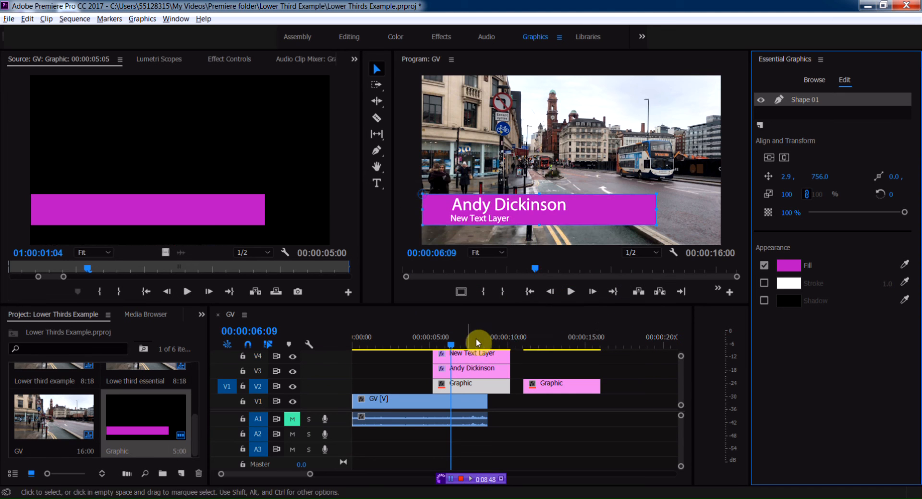
drag(536, 341, 409, 347)
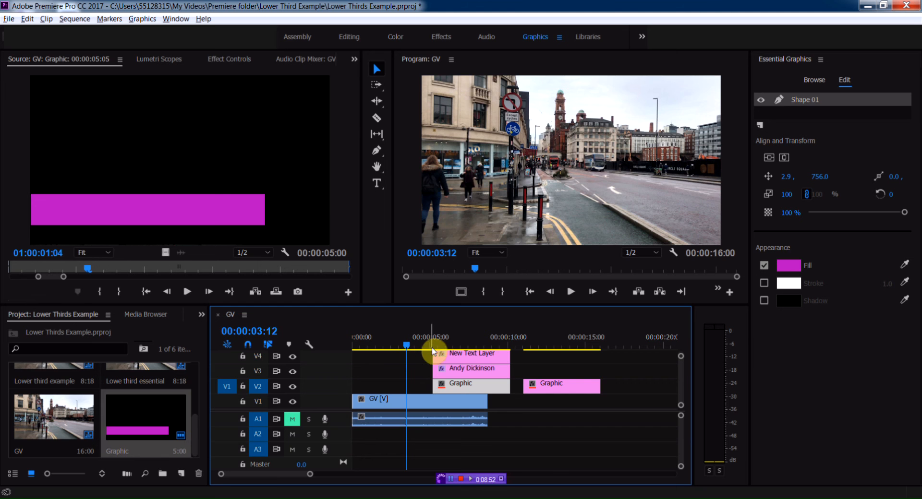